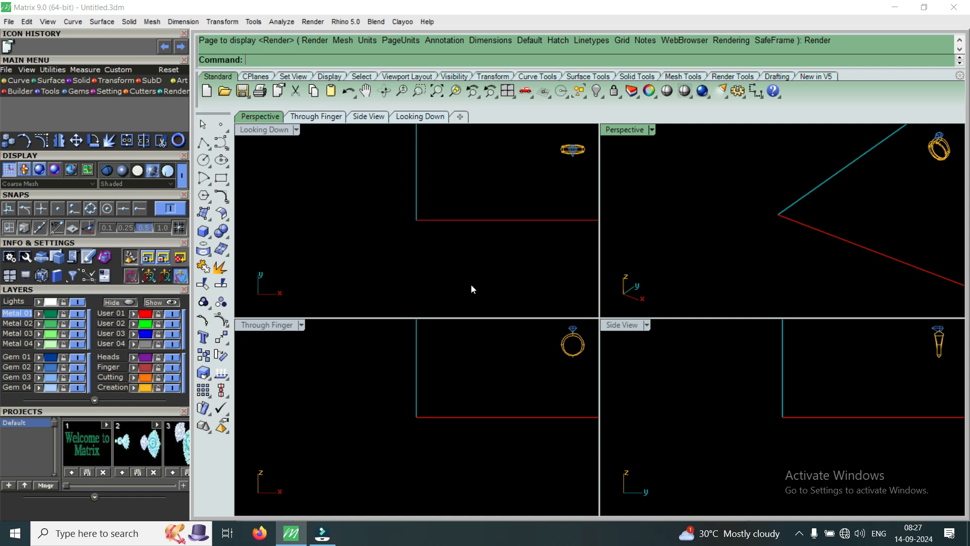
- Draw a rectangle centred on the origin in the Looking Down view, with a length of 2.2 and a width of 10
double_click(266, 131)
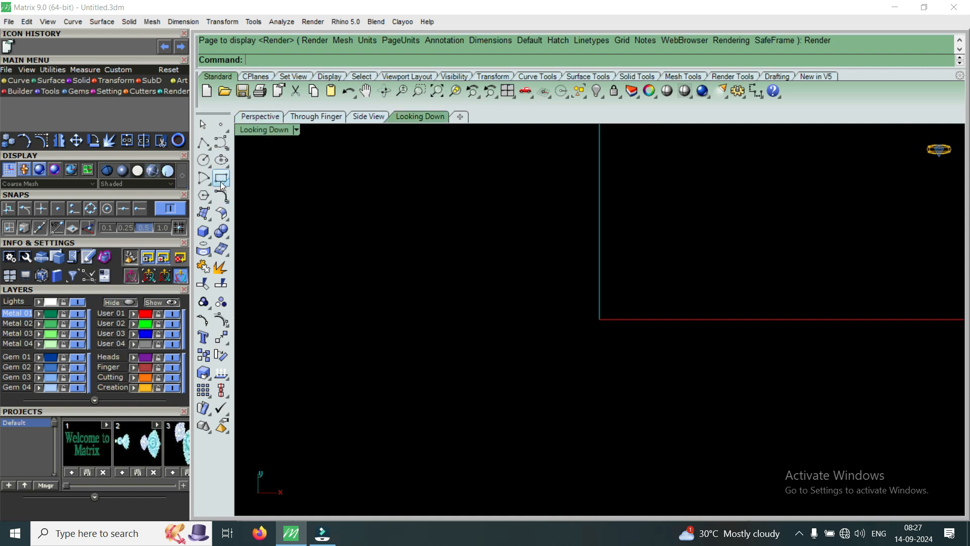
click(19, 81)
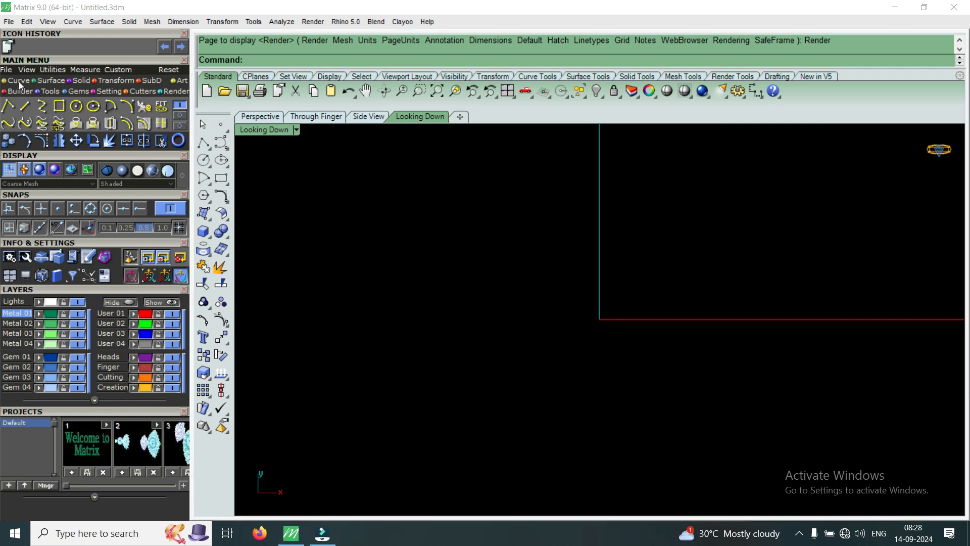
click(59, 107)
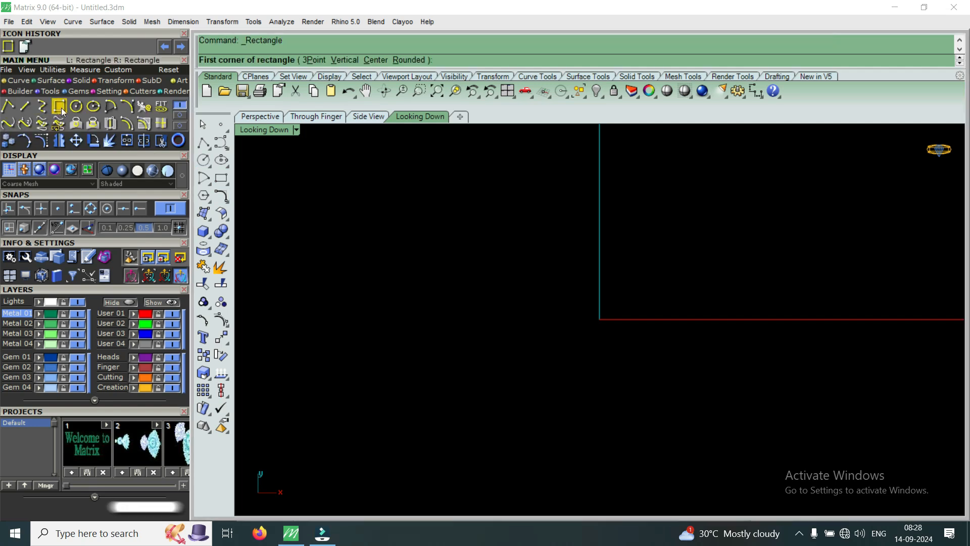
click(379, 60)
text(0)
key(Return)
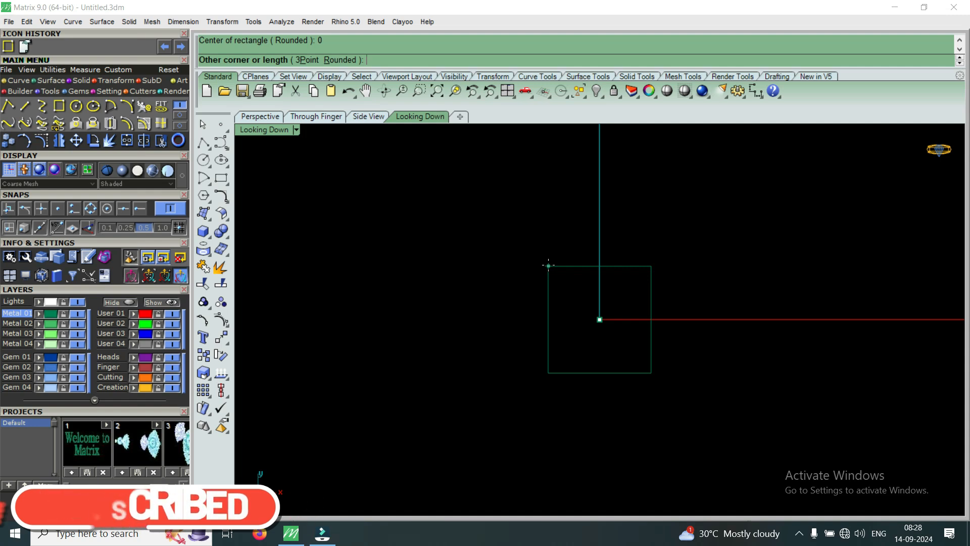
text(2)
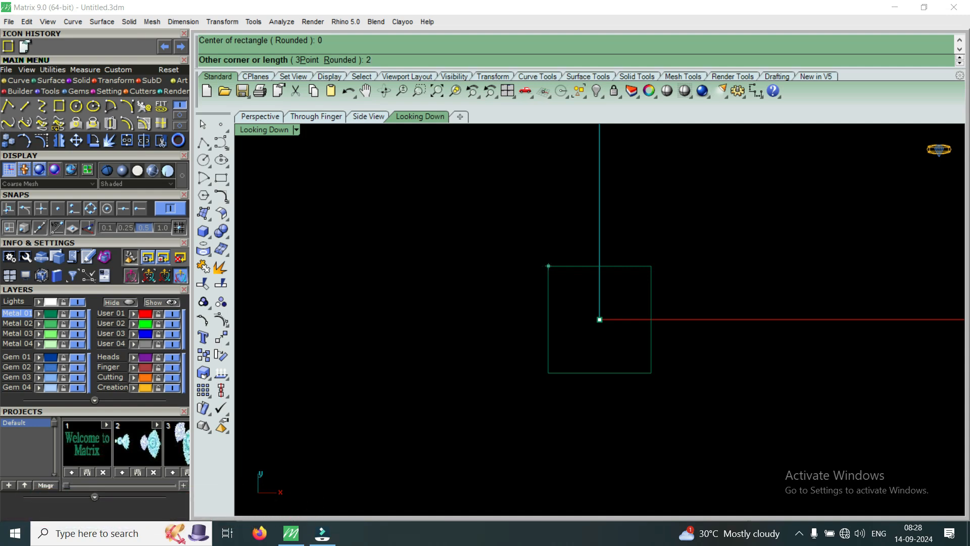
text(.2)
key(Return)
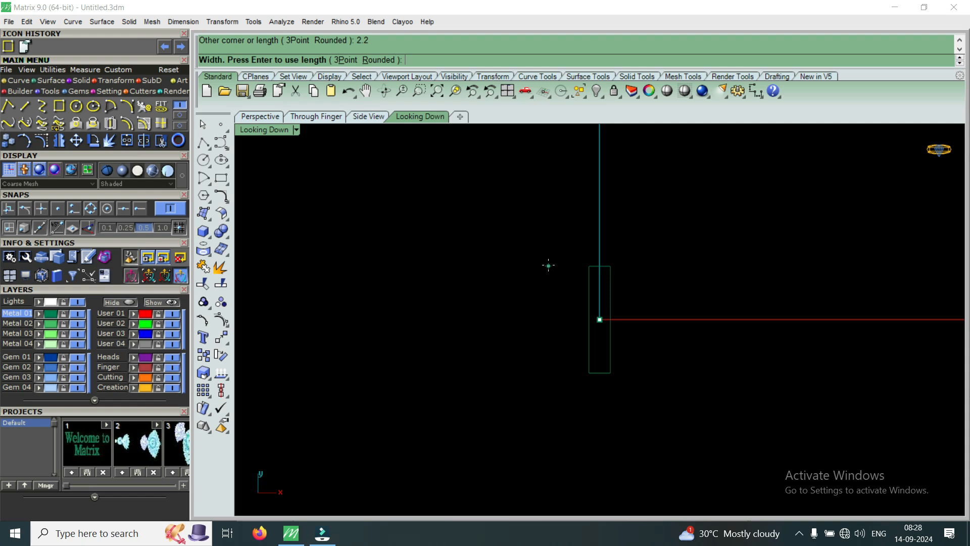
text(10)
key(Return)
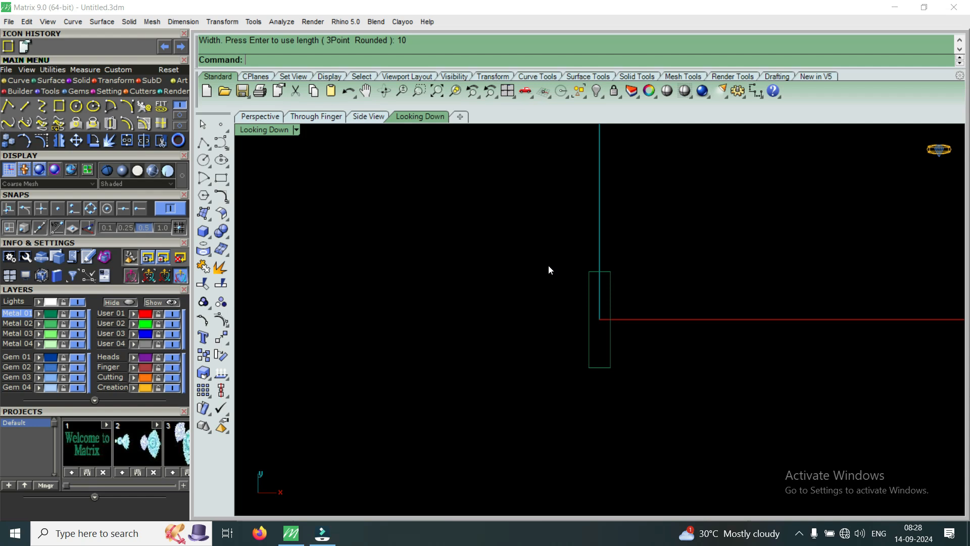
- Extrude the rectangle as a solid to one side only, with a distance of -1
scroll(632, 277, up, 5)
click(557, 275)
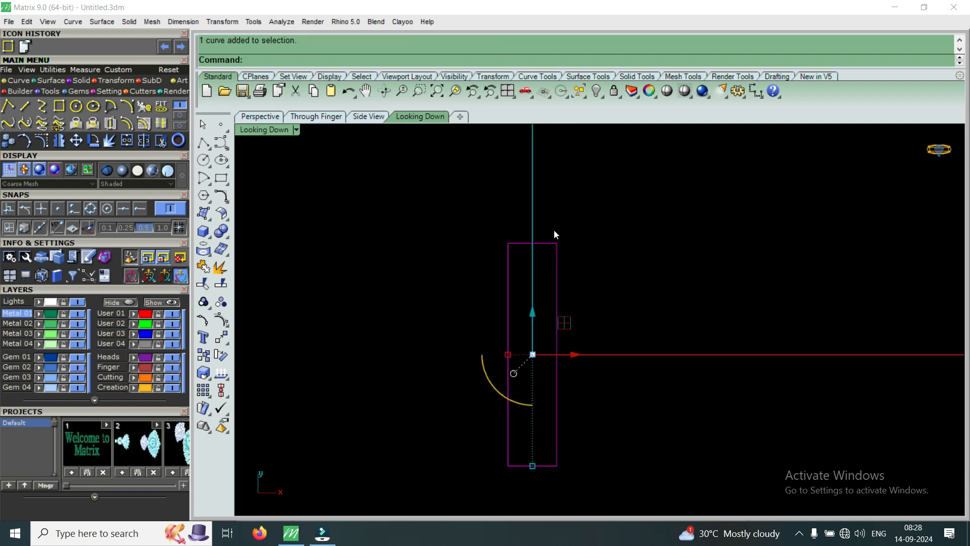
double_click(273, 130)
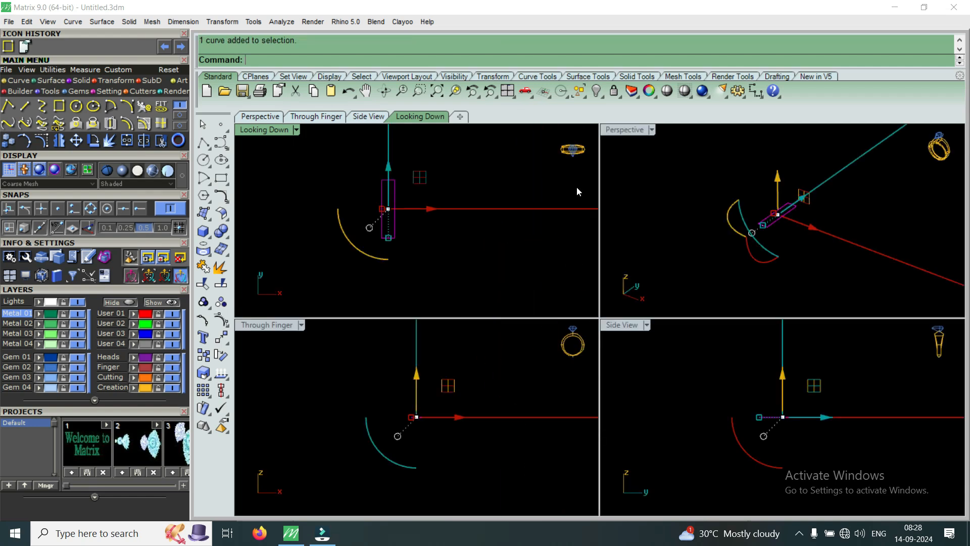
double_click(625, 129)
right_drag(594, 267, 580, 423)
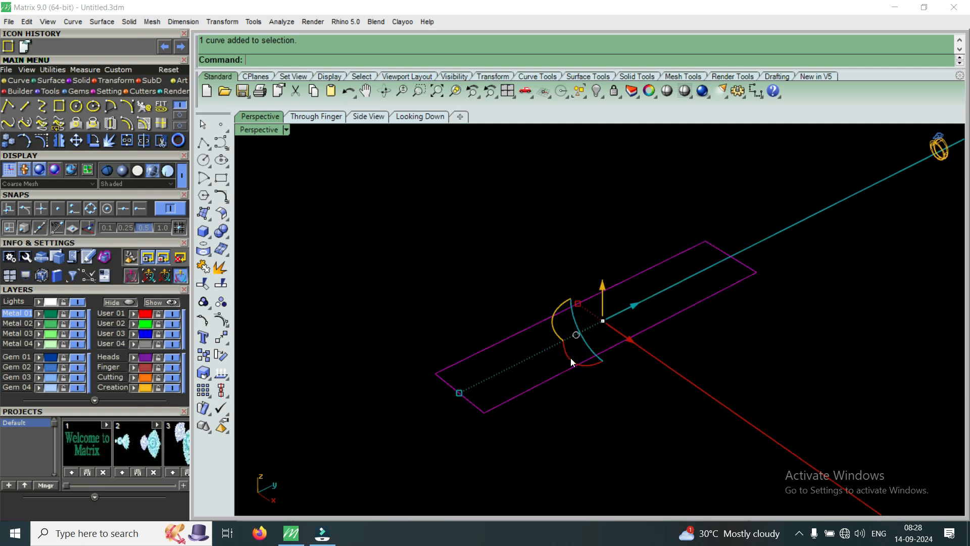
click(81, 80)
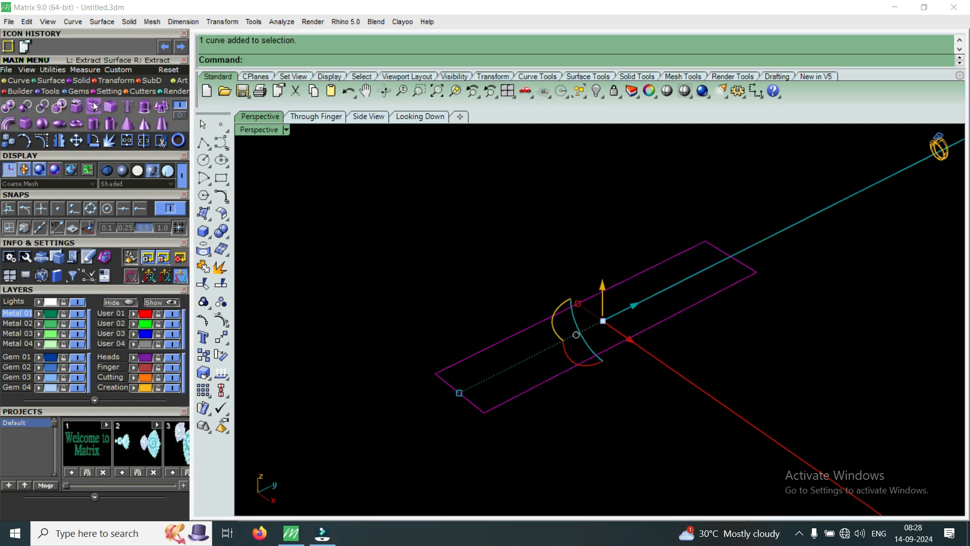
click(144, 108)
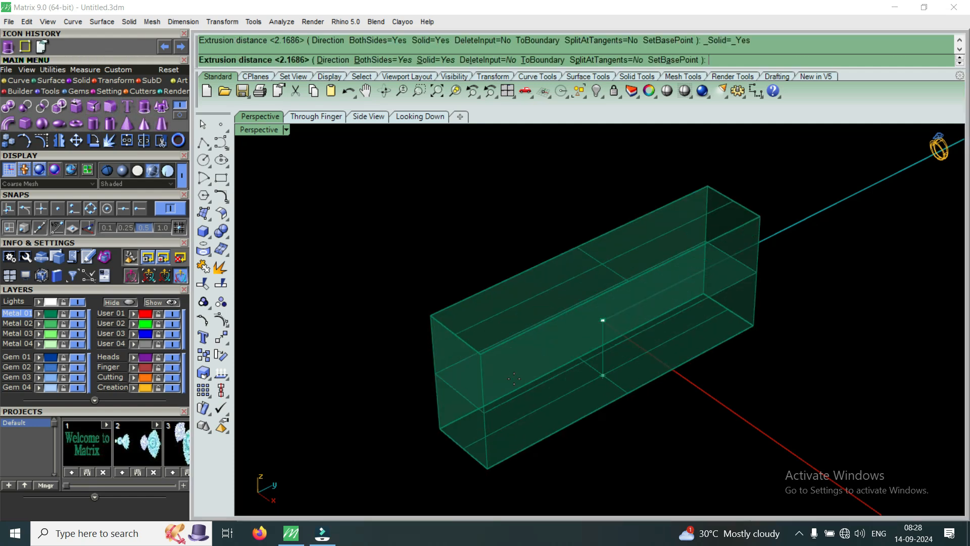
click(355, 61)
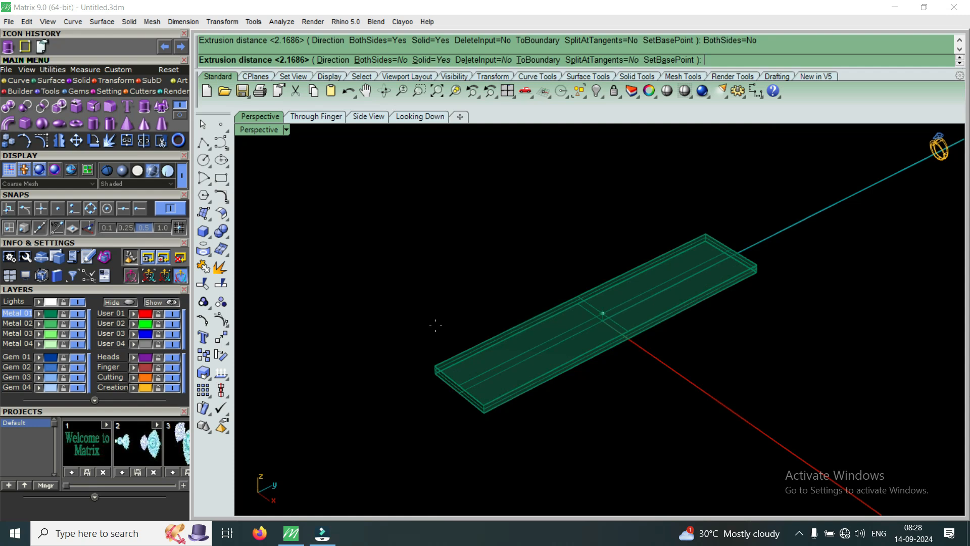
text(-1)
key(Return)
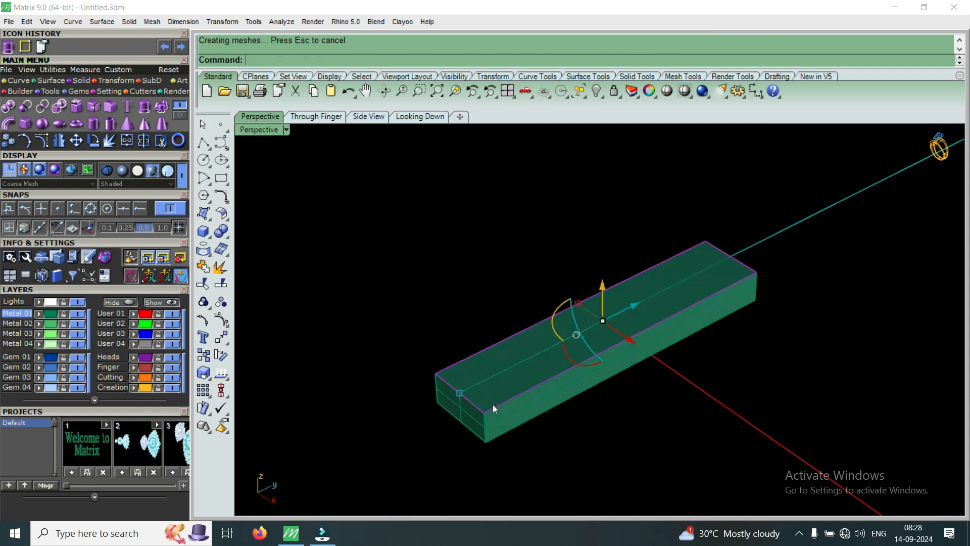
- Copy the bar together with its outline curve to the negative X side, leaving a narrow gap between the two bars
scroll(500, 394, up, 3)
drag(507, 251, 456, 456)
double_click(260, 130)
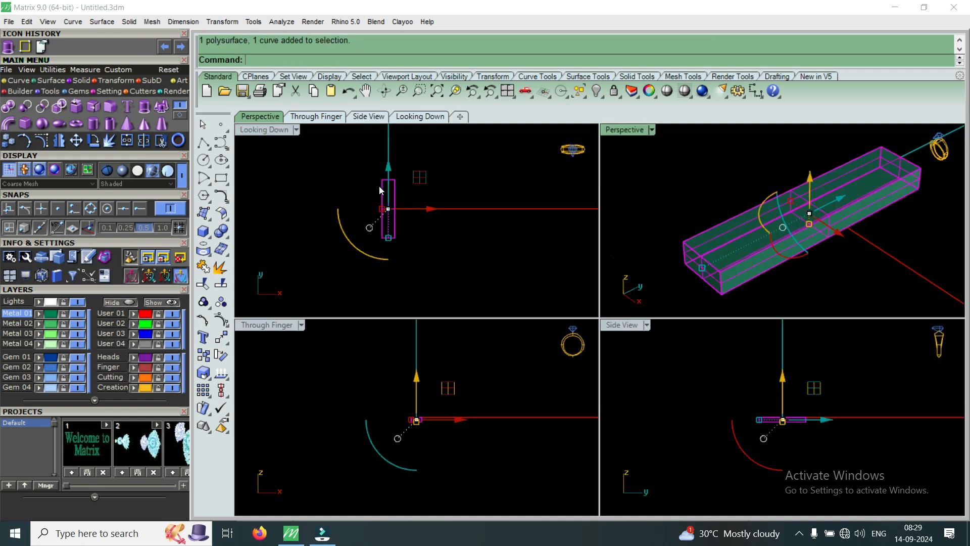
scroll(379, 230, up, 4)
click(8, 140)
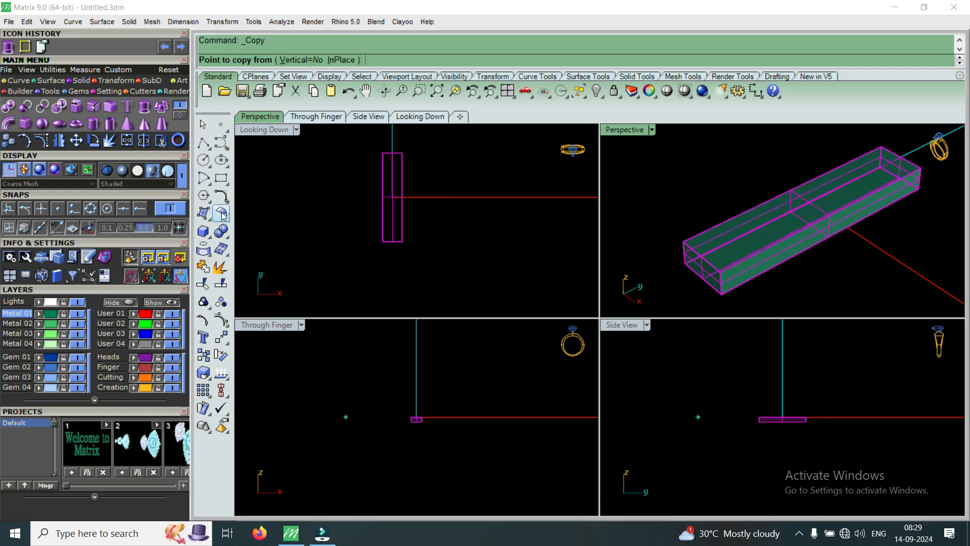
click(407, 249)
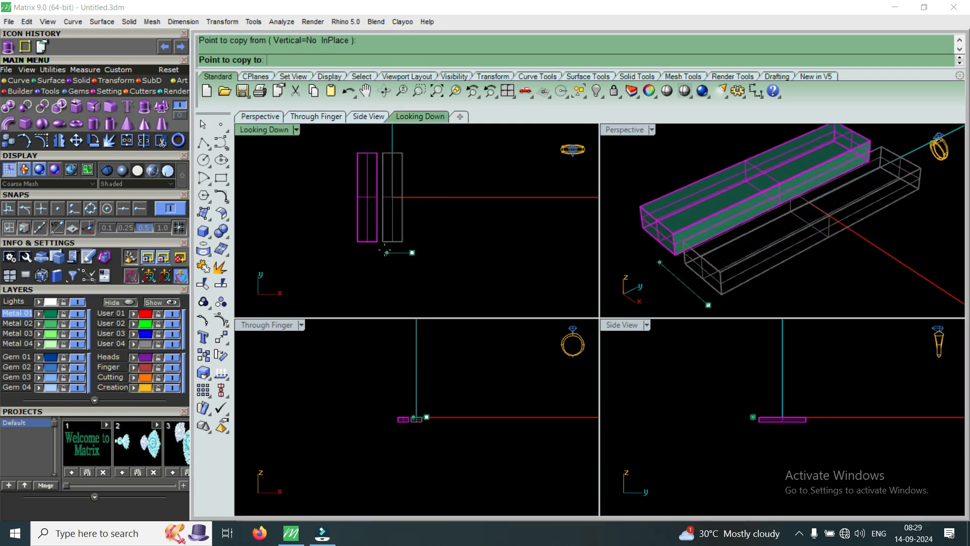
click(384, 251)
right_click(384, 250)
scroll(363, 179, up, 2)
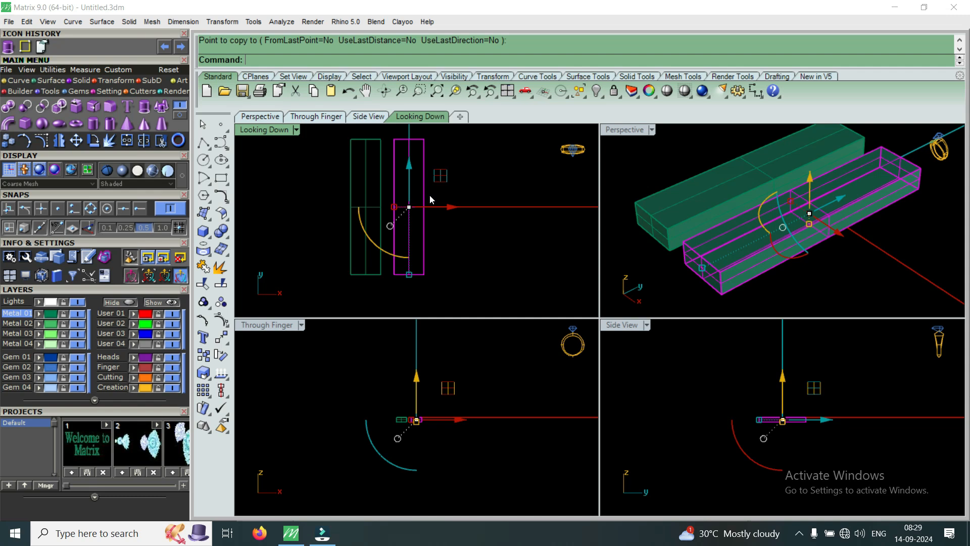
click(445, 189)
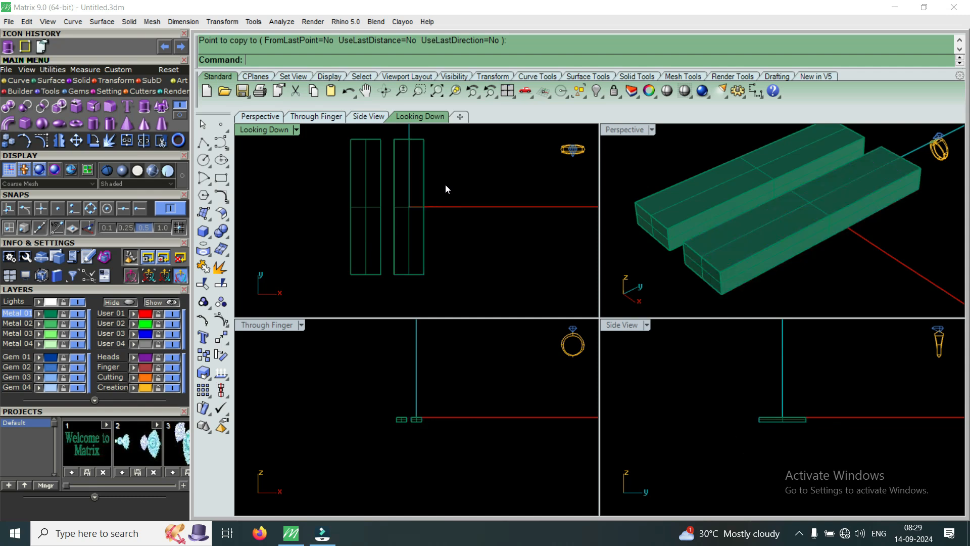
- Assign the copied bar to a red layer and the original bar to a lighter green metal layer
double_click(629, 130)
click(539, 232)
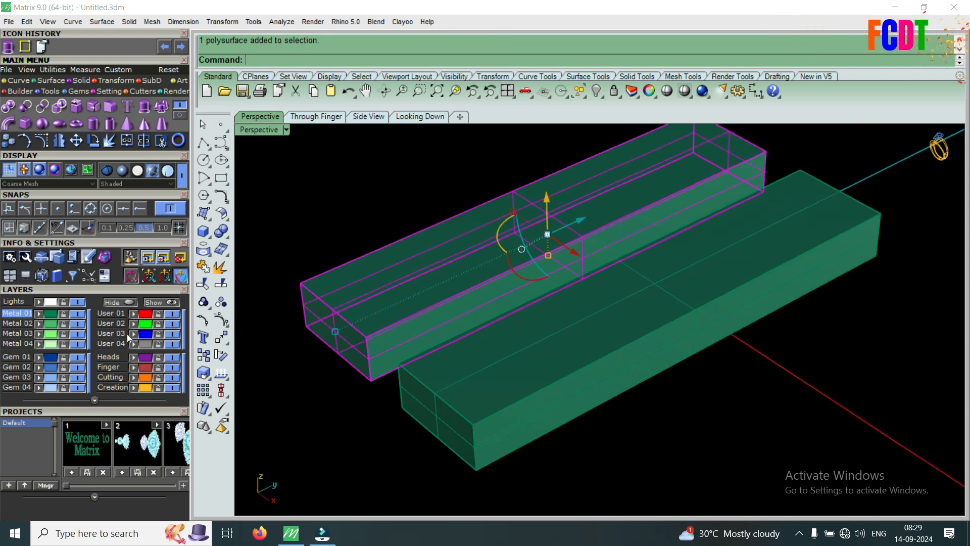
click(526, 371)
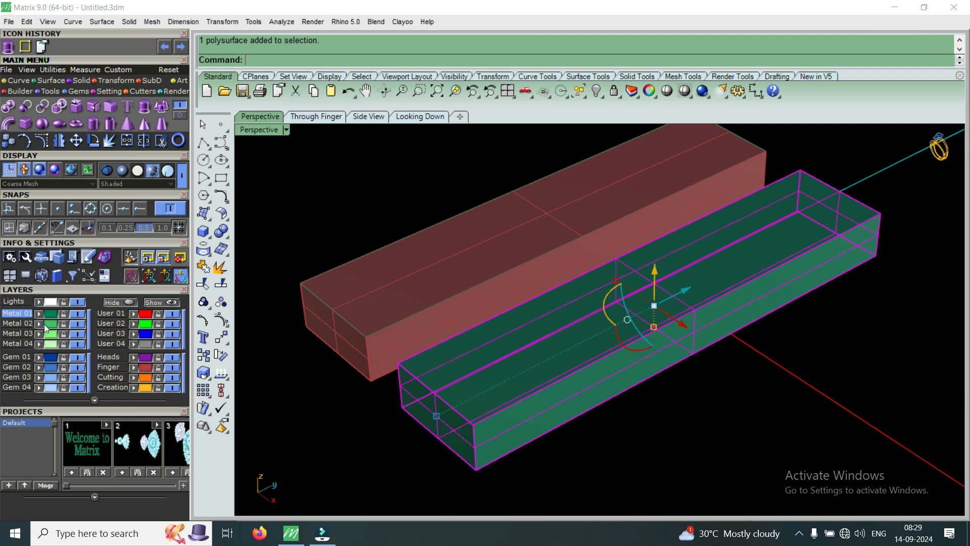
key(Escape)
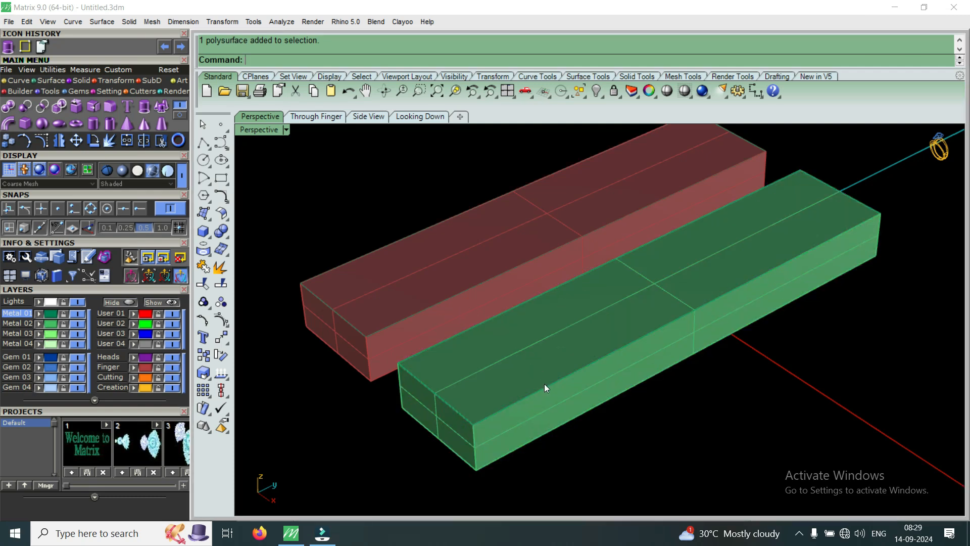
scroll(544, 387, up, 2)
click(544, 389)
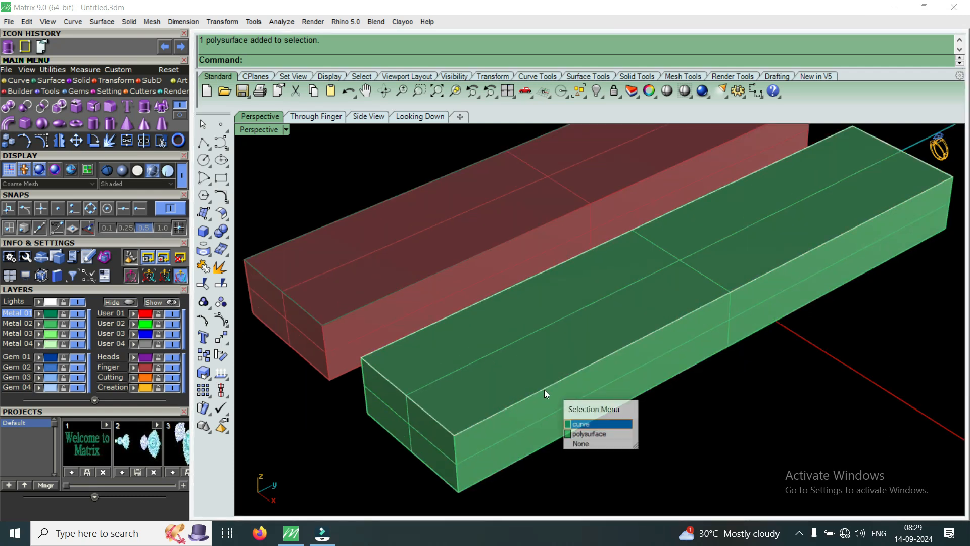
click(578, 424)
scroll(487, 320, down, 5)
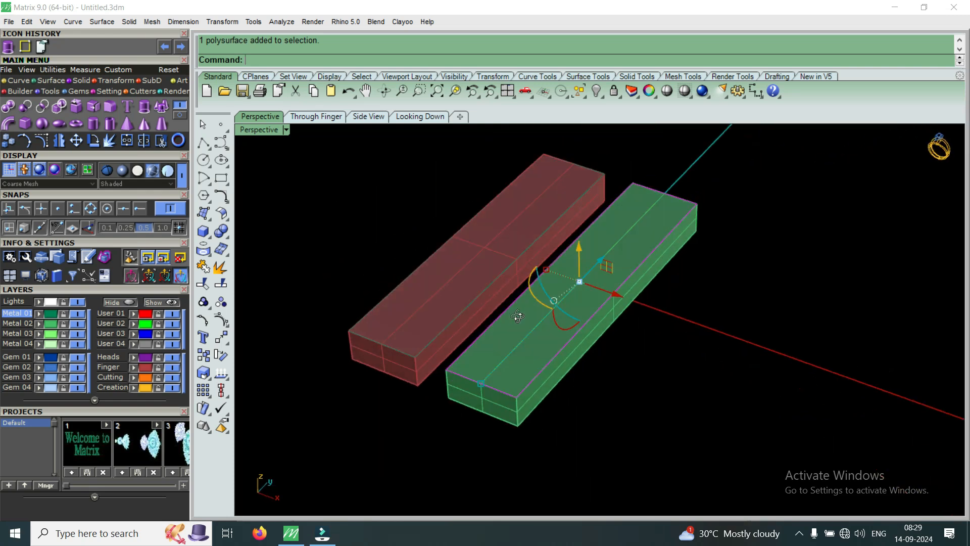
- Offset the red bar's top outline inward by 0.25 on its top face
right_drag(571, 241, 443, 450)
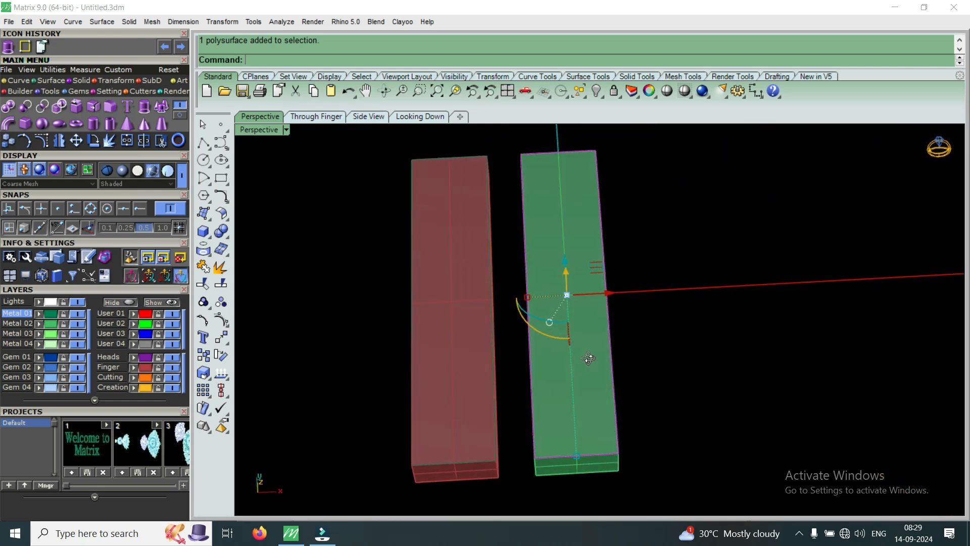
click(450, 465)
click(489, 491)
scroll(467, 329, down, 4)
scroll(440, 402, up, 4)
right_drag(440, 402, 486, 275)
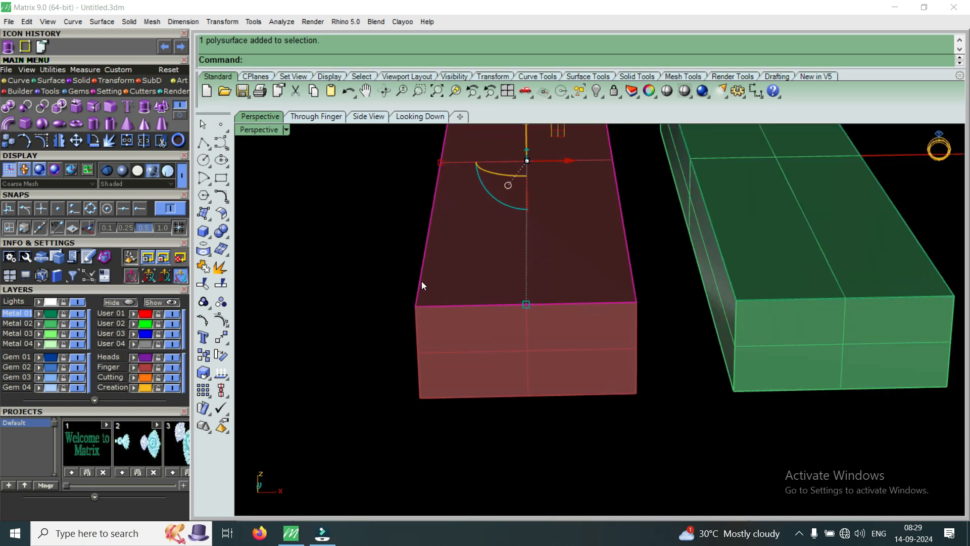
click(15, 83)
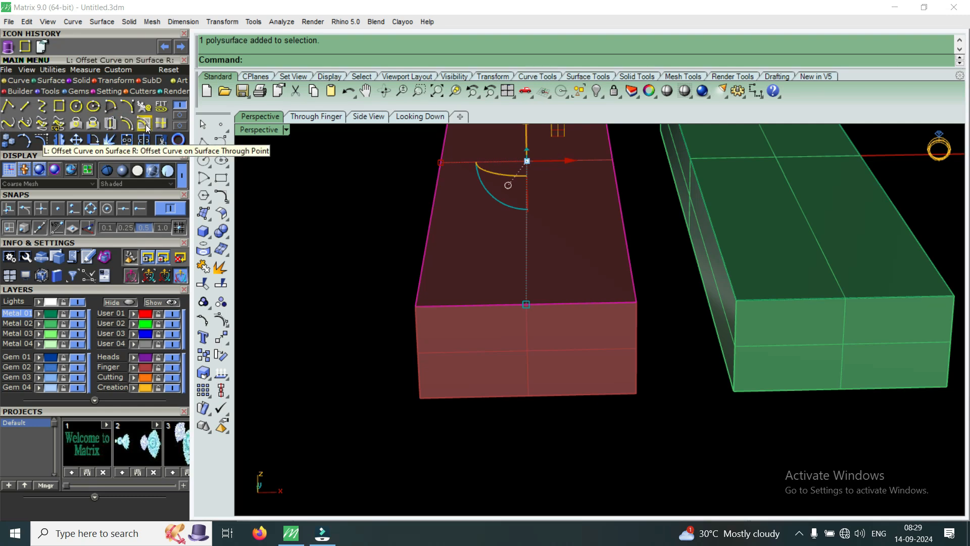
click(146, 125)
click(491, 222)
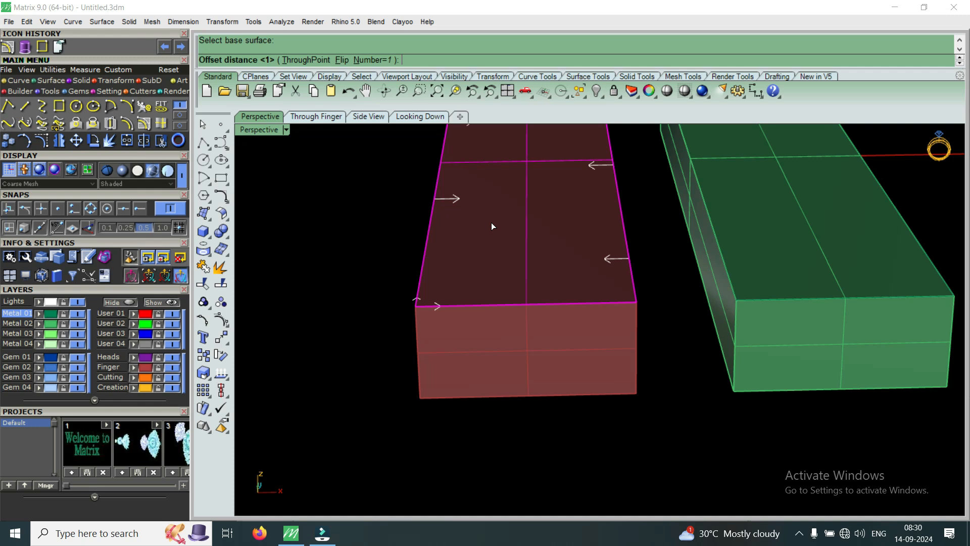
text(.25)
key(Return)
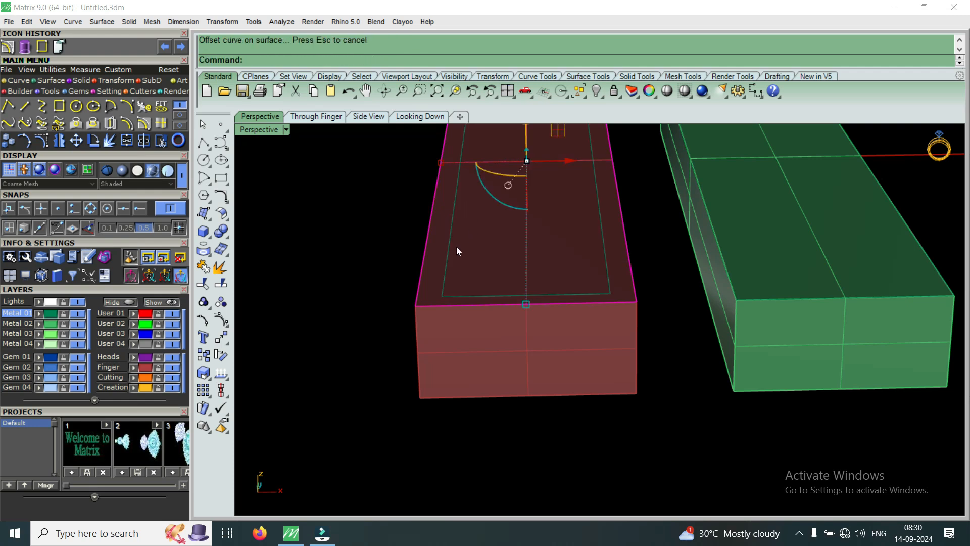
- Examine the offset curve on the red bar's top face up close and clear the selection
scroll(438, 274, up, 2)
scroll(495, 285, down, 2)
right_drag(495, 284, 470, 371)
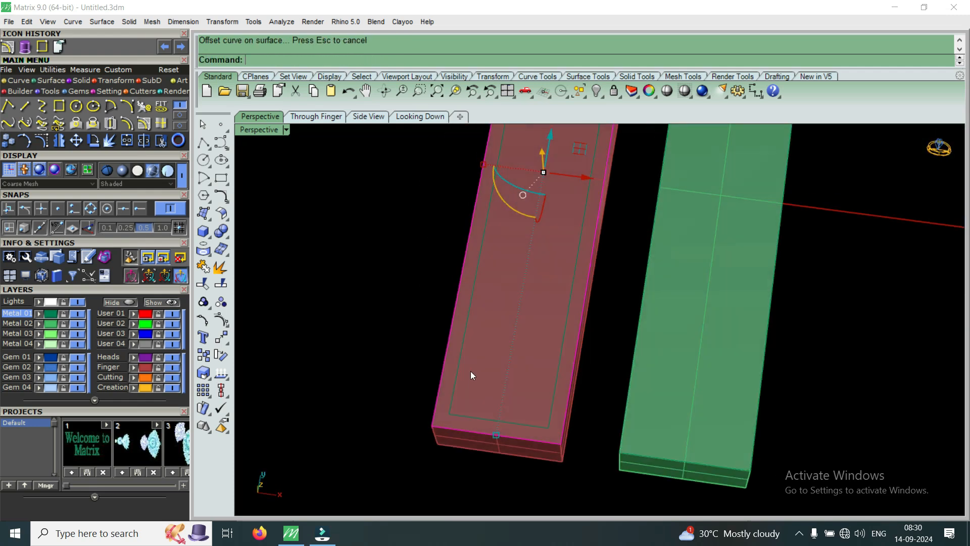
scroll(449, 432, up, 3)
scroll(443, 401, up, 2)
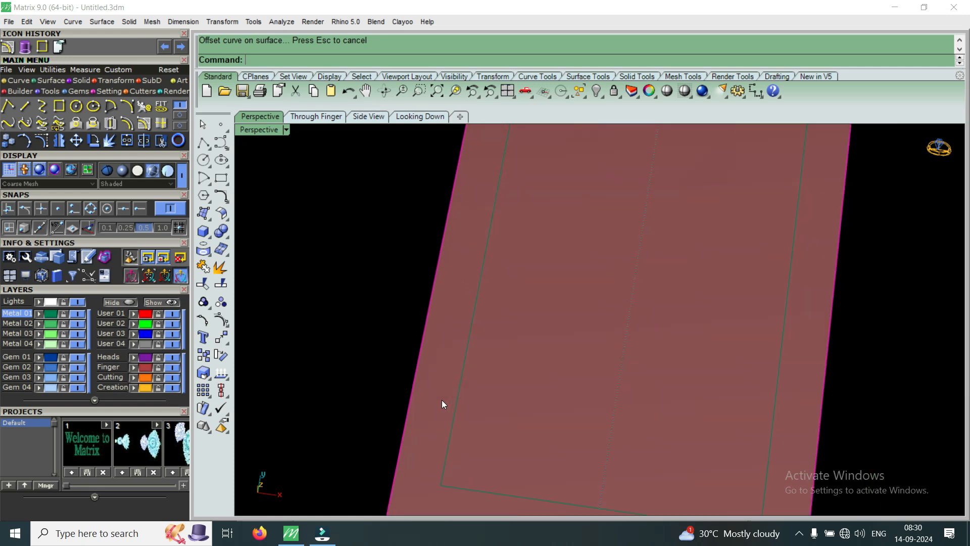
click(454, 422)
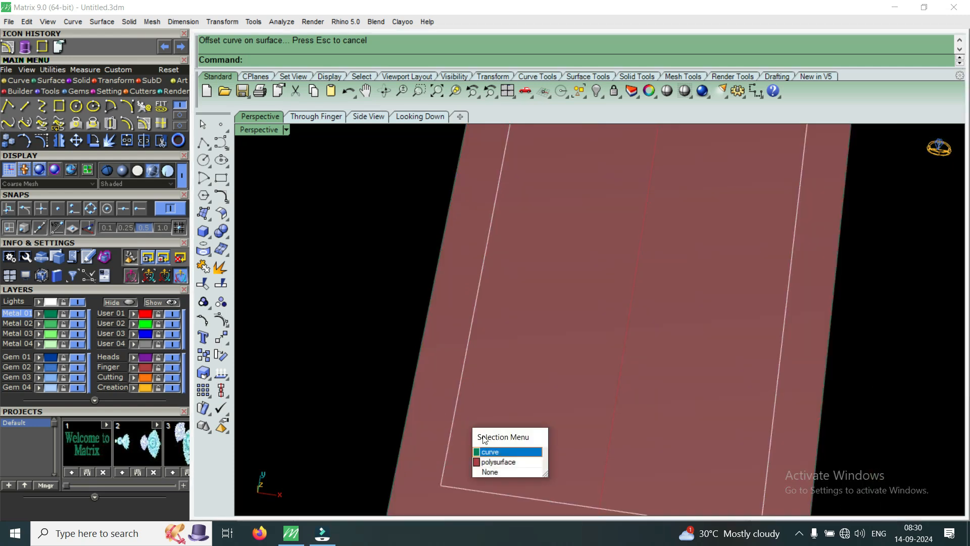
click(490, 472)
scroll(529, 332, down, 3)
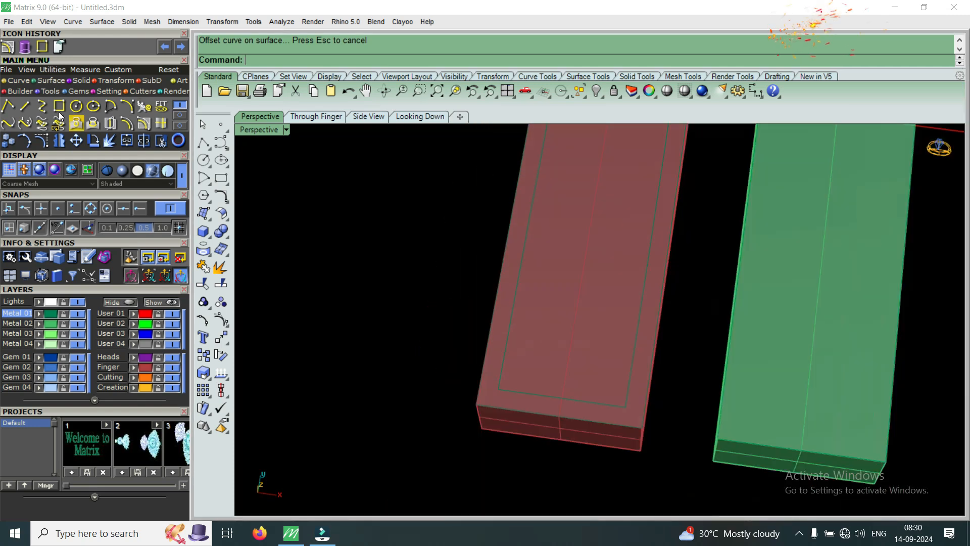
- Extract a copy of the red bar's top face and assign it to the purple Heads layer
click(76, 81)
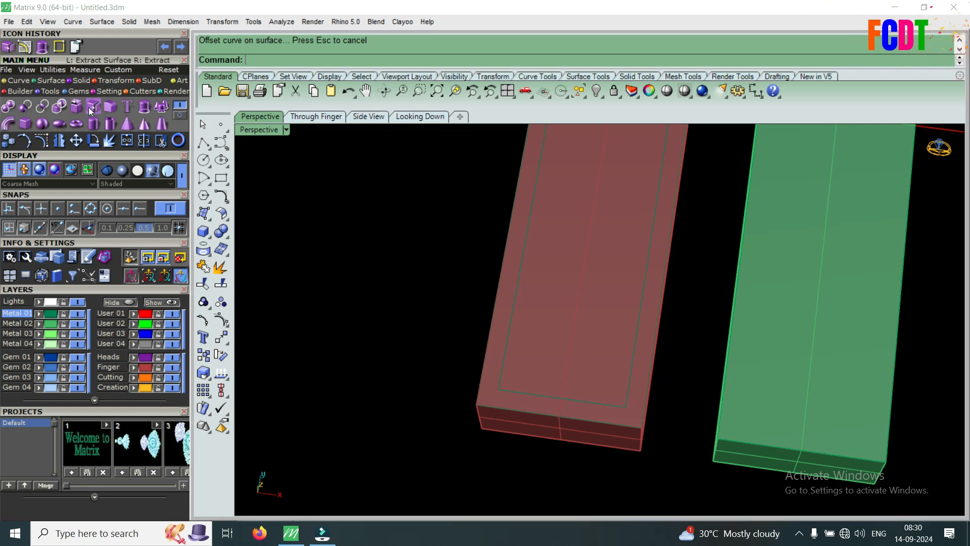
click(89, 107)
click(552, 312)
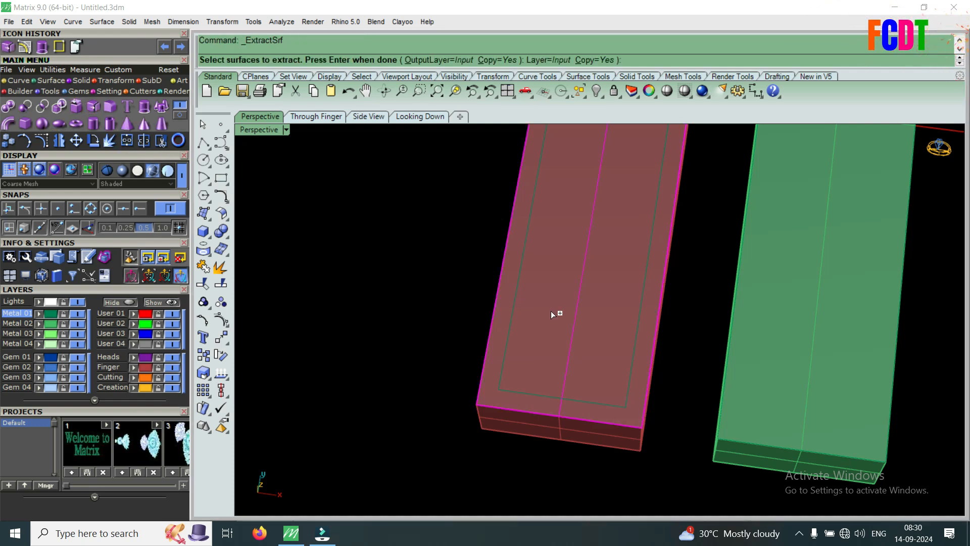
key(Return)
right_drag(550, 380, 513, 314)
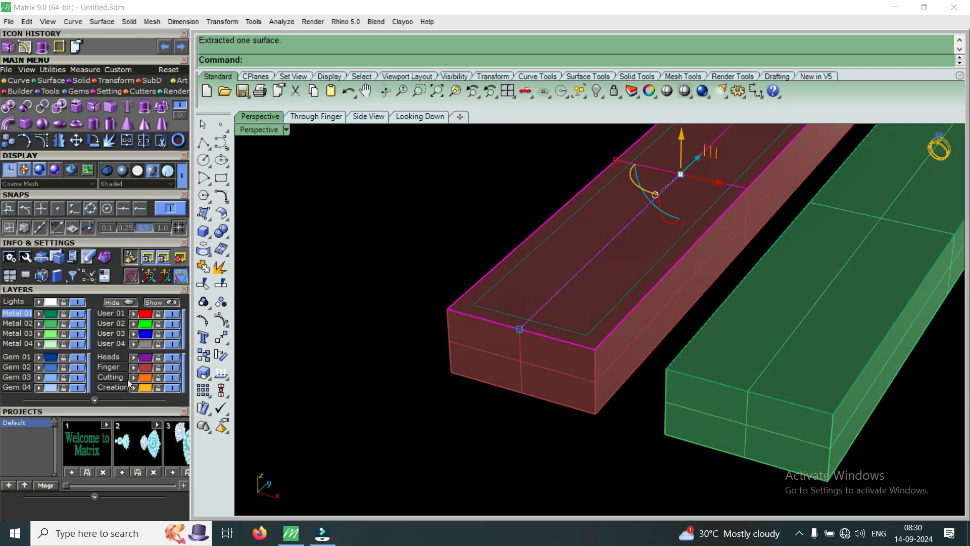
click(135, 357)
key(Escape)
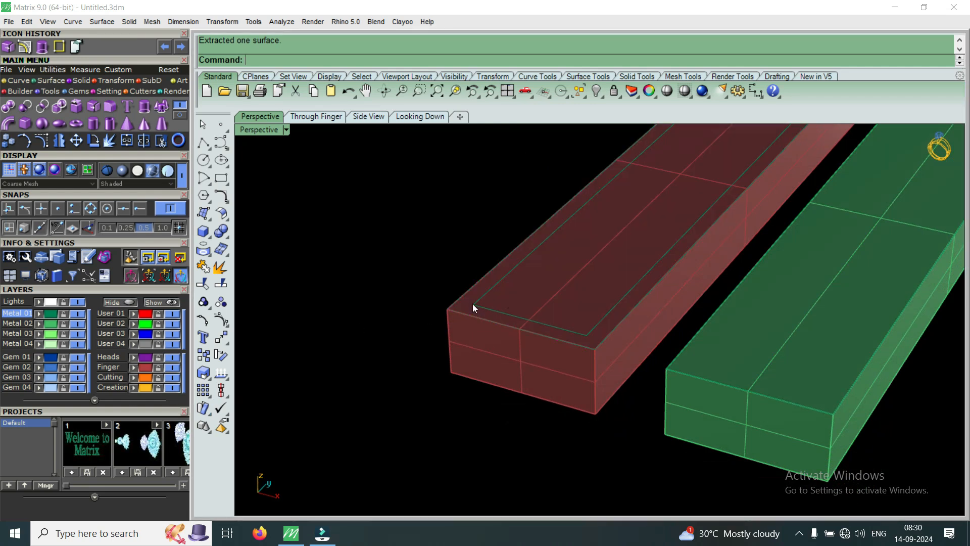
- Hide the Finger layer and trim away the purple surface's border outside the inset outline
click(172, 368)
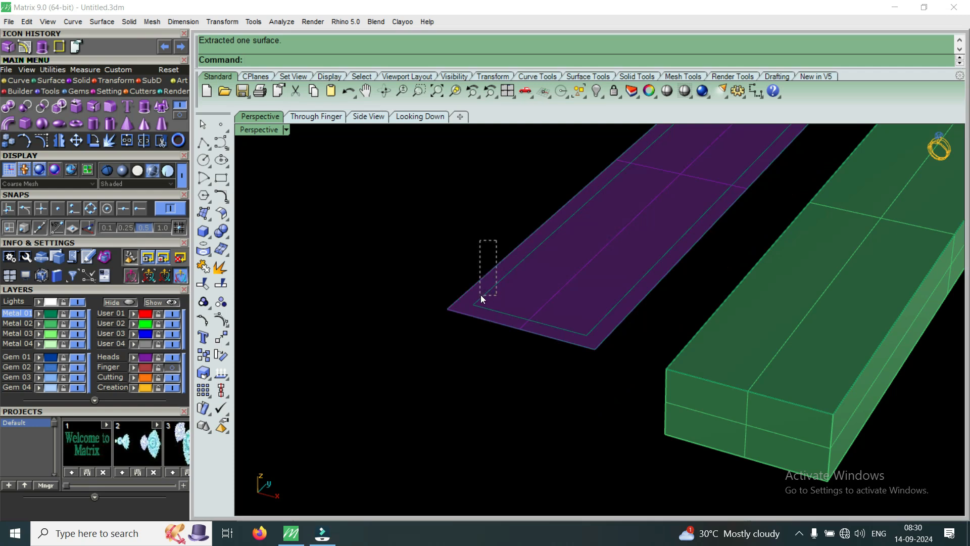
drag(480, 295, 480, 295)
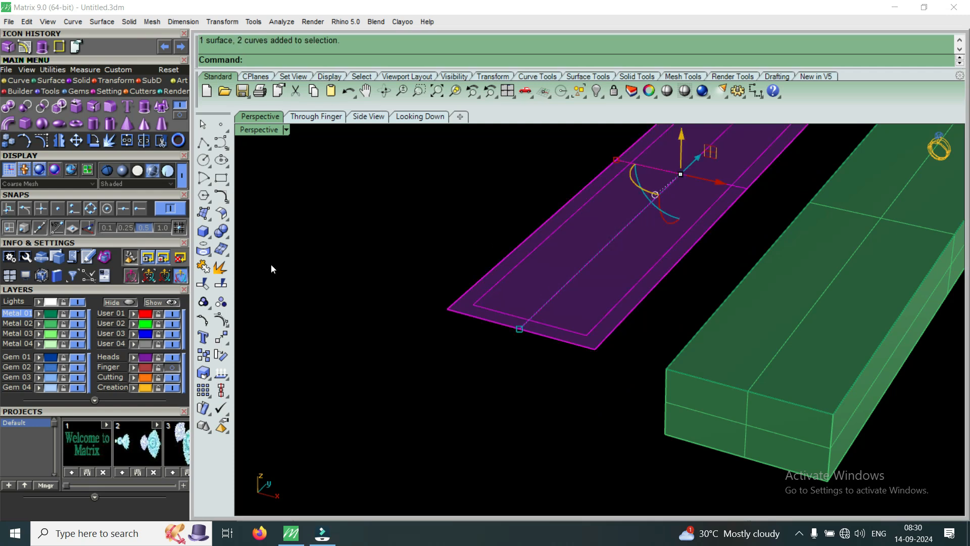
click(162, 140)
scroll(471, 307, up, 5)
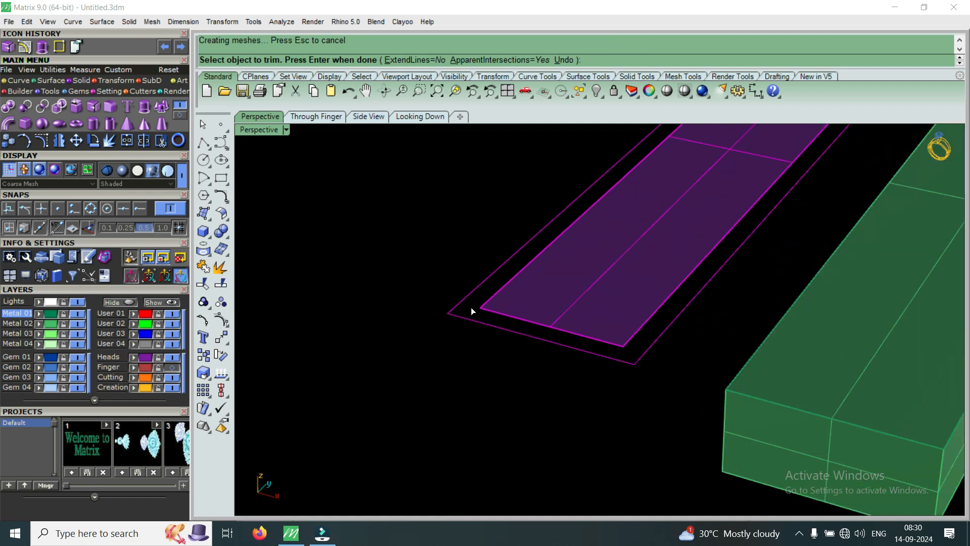
key(Escape)
- Show the Finger layer again and offset the trimmed purple surface by 0.2 to both sides as a solid
click(522, 290)
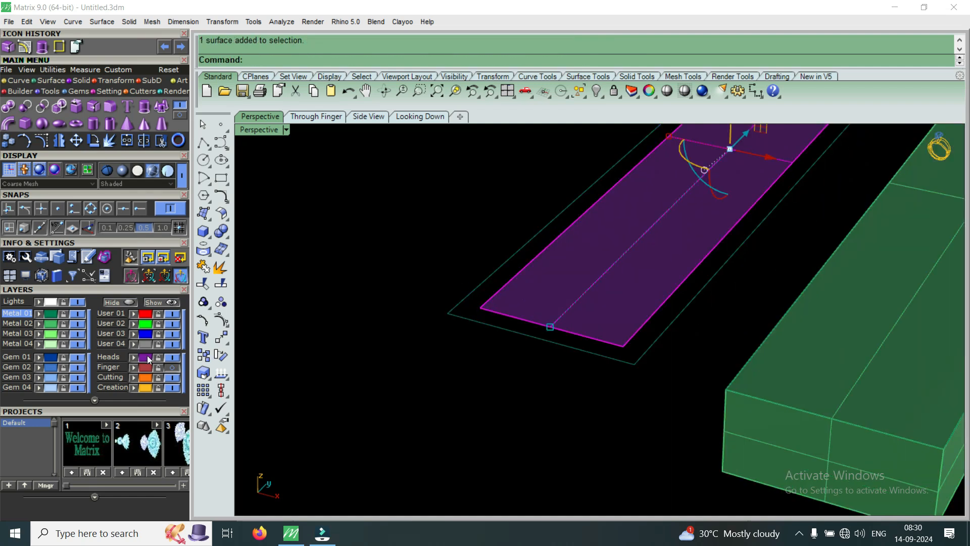
click(171, 367)
right_drag(531, 316, 528, 280)
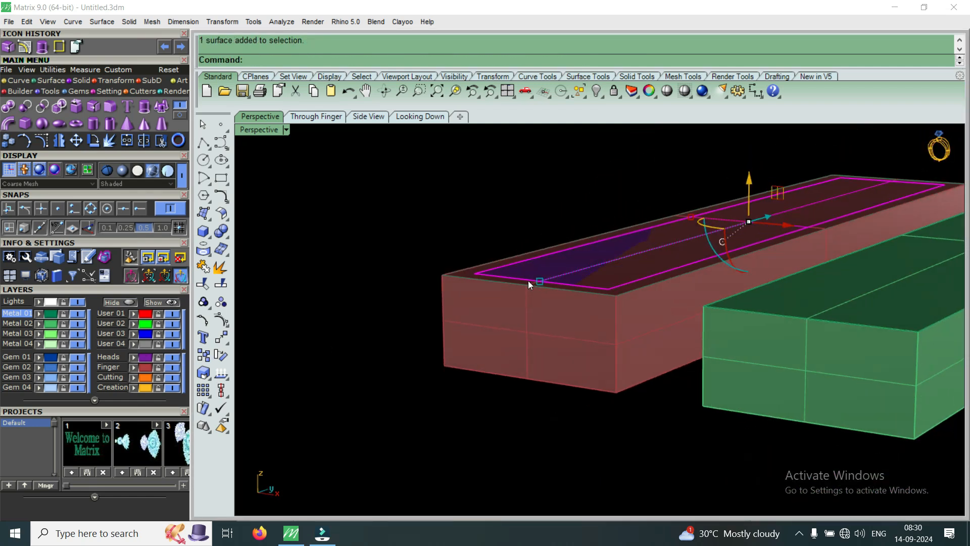
text(O)
click(286, 129)
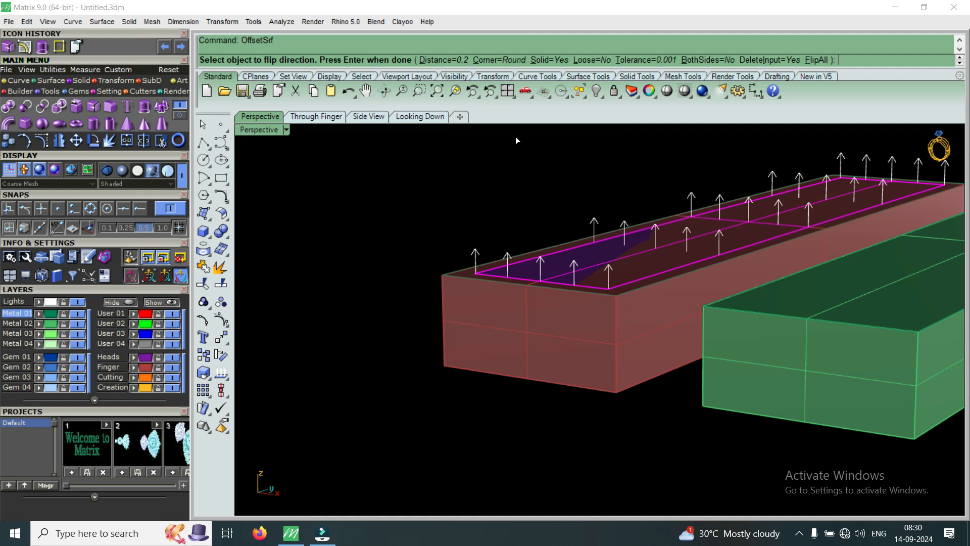
click(707, 59)
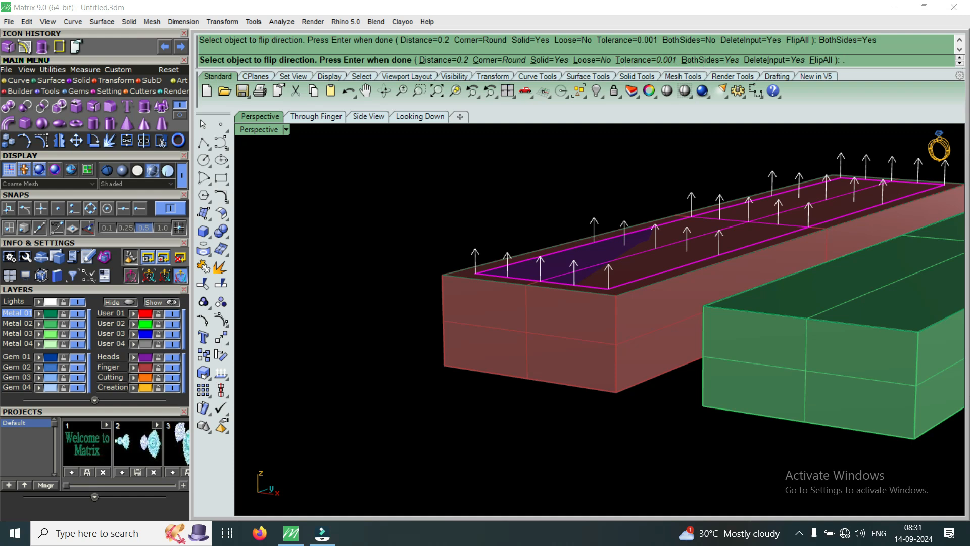
key(Return)
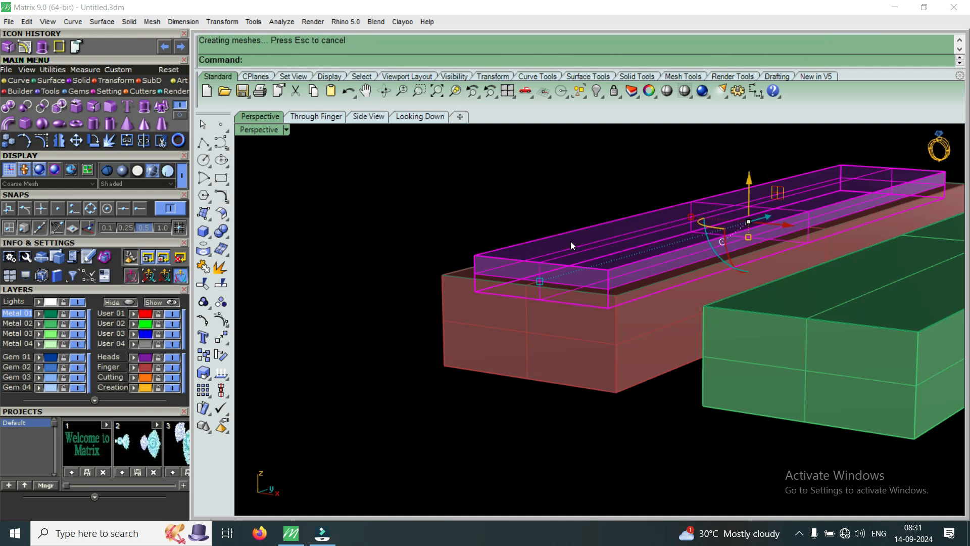
key(Escape)
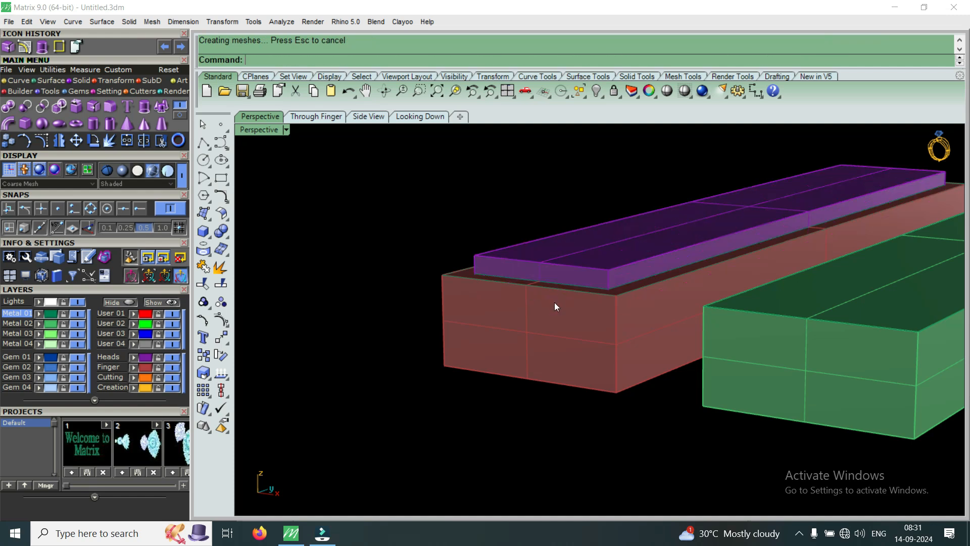
- Subtract the purple solid from the red bar with a Boolean difference to cut a recess in its top
click(28, 108)
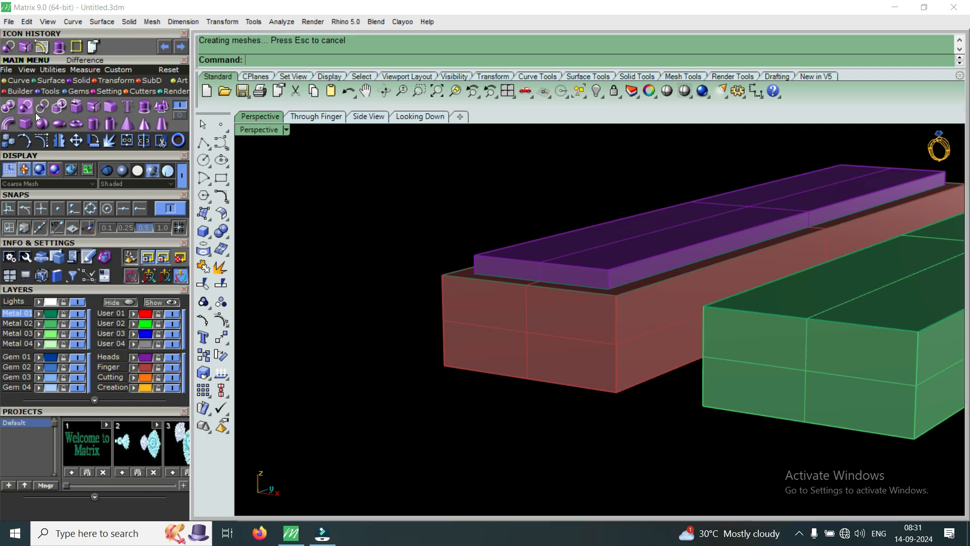
click(486, 323)
key(Return)
click(556, 277)
key(Return)
right_drag(556, 277, 528, 395)
scroll(482, 374, down, 5)
right_drag(482, 374, 268, 195)
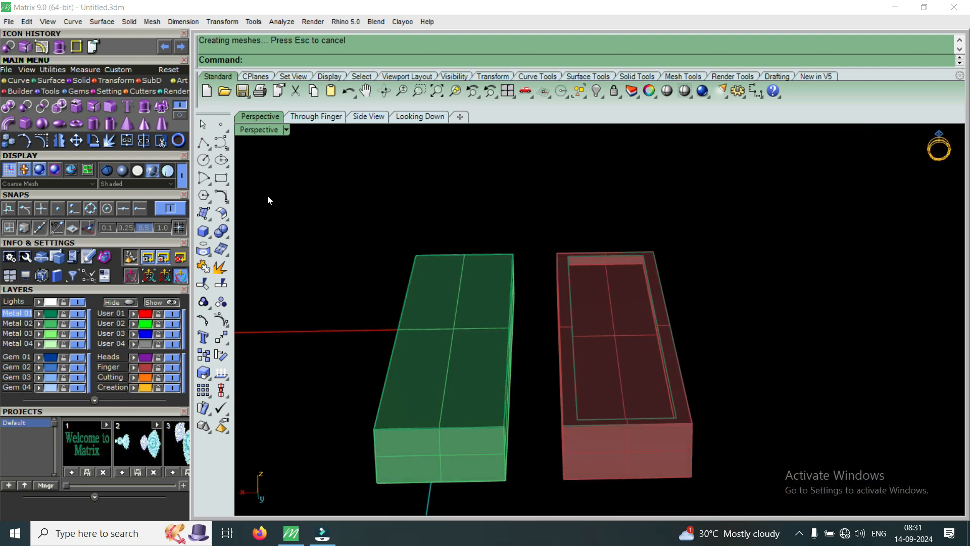
- Set the perspective viewport to Machine display mode and examine the red bar's recess beside the solid green bar
click(258, 129)
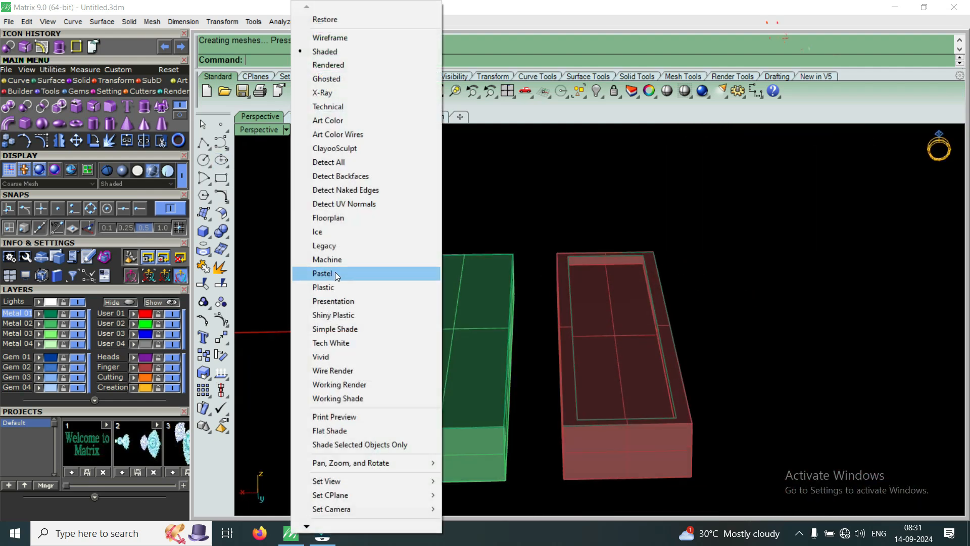
click(340, 259)
right_drag(598, 348, 514, 292)
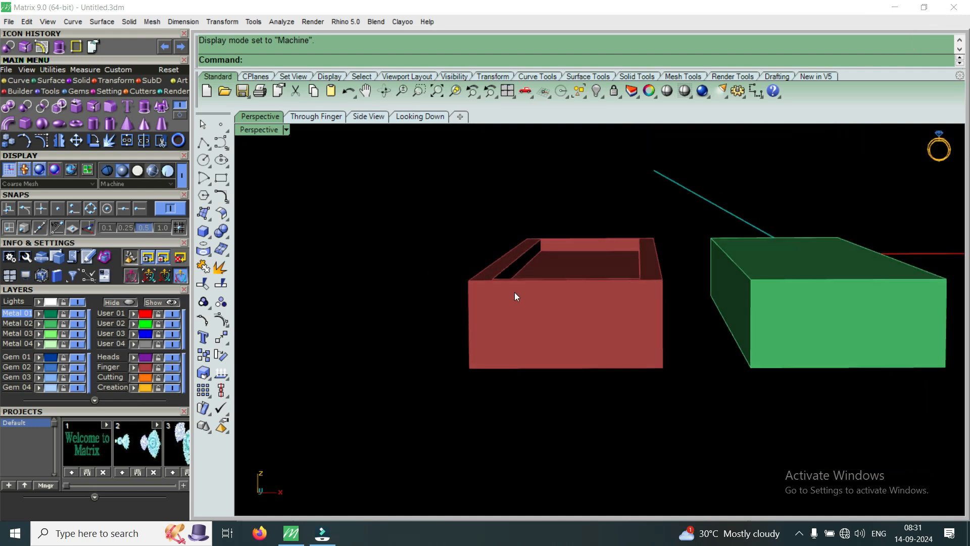
scroll(531, 231, up, 5)
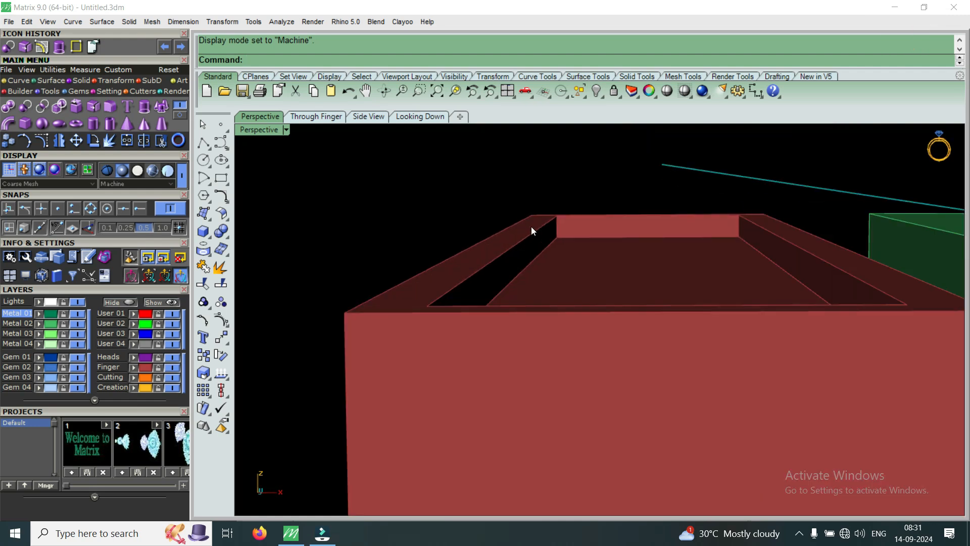
scroll(531, 228, up, 5)
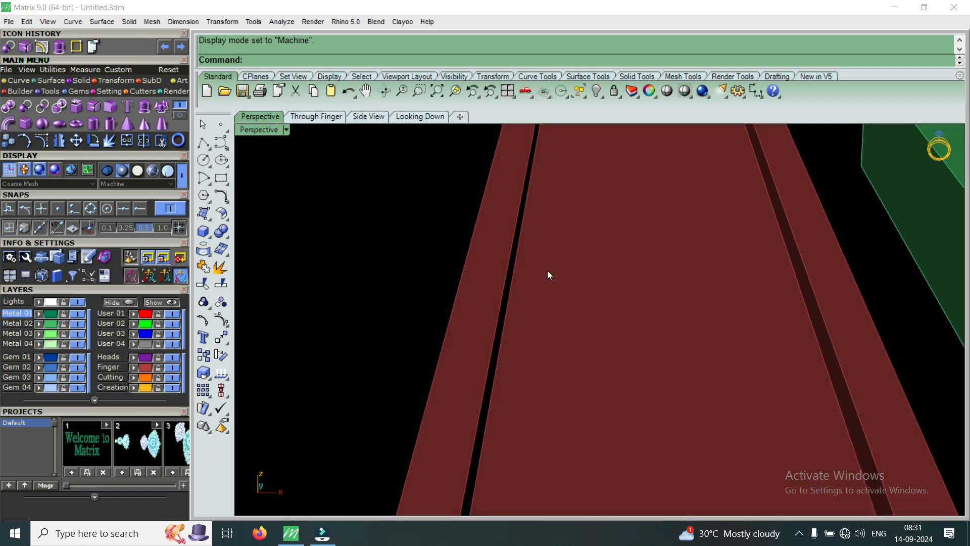
scroll(549, 275, down, 5)
scroll(553, 282, up, 5)
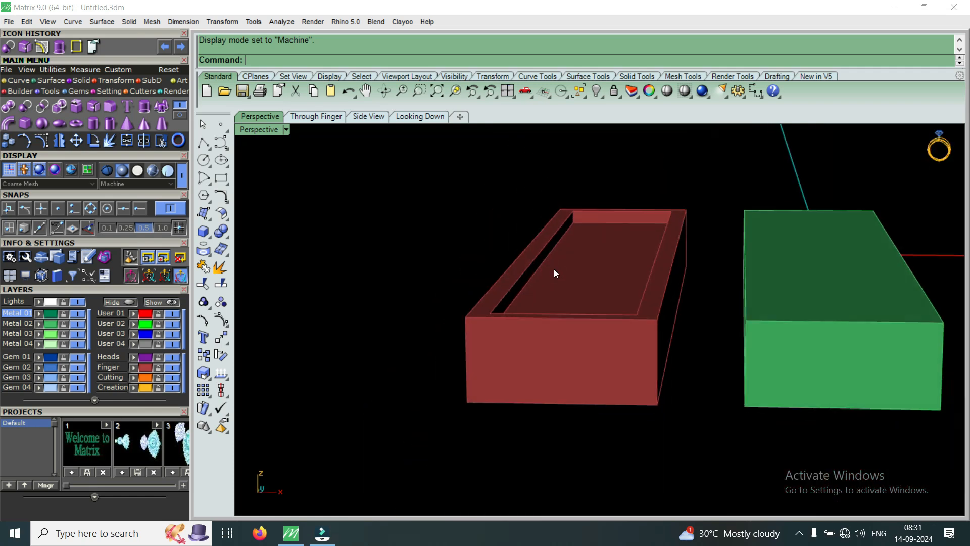
scroll(551, 245, down, 3)
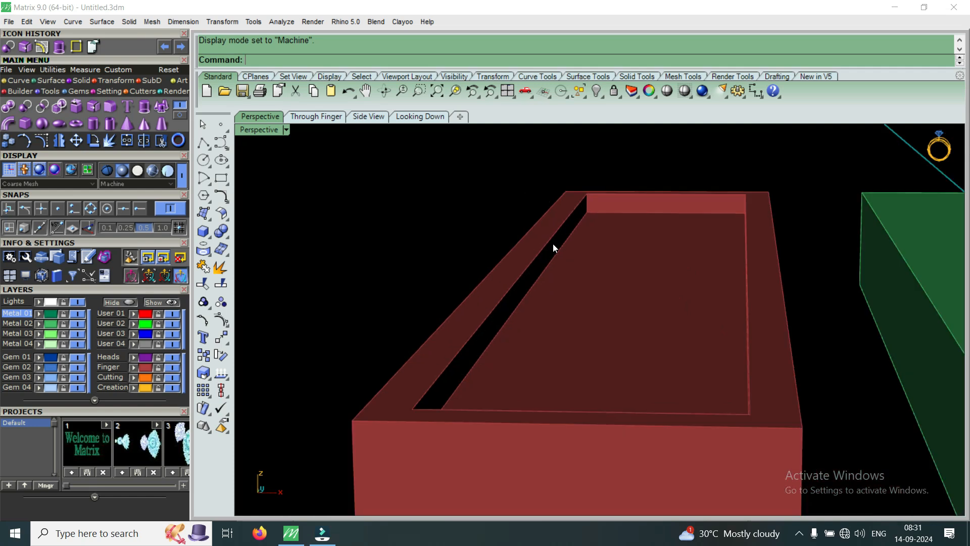
right_drag(571, 279, 577, 345)
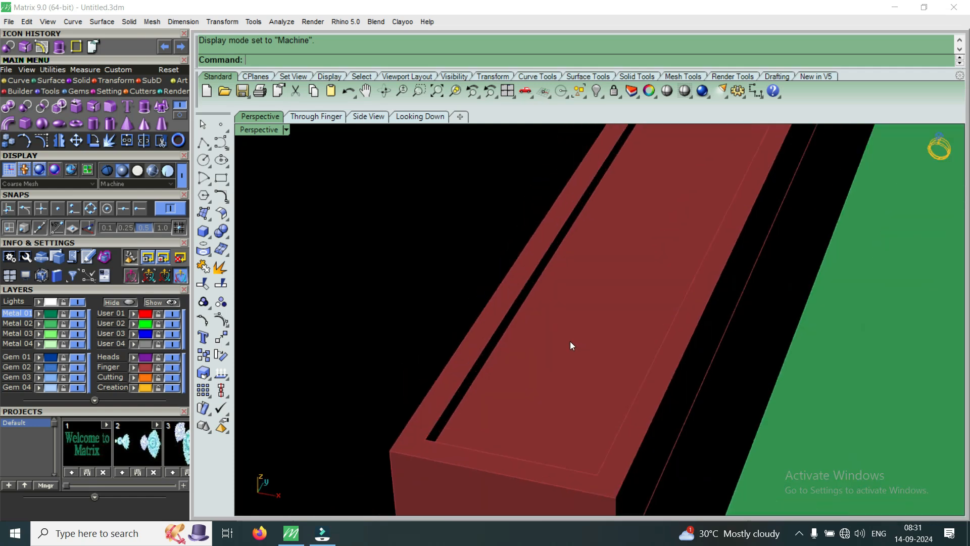
right_drag(565, 378, 458, 433)
scroll(527, 343, down, 3)
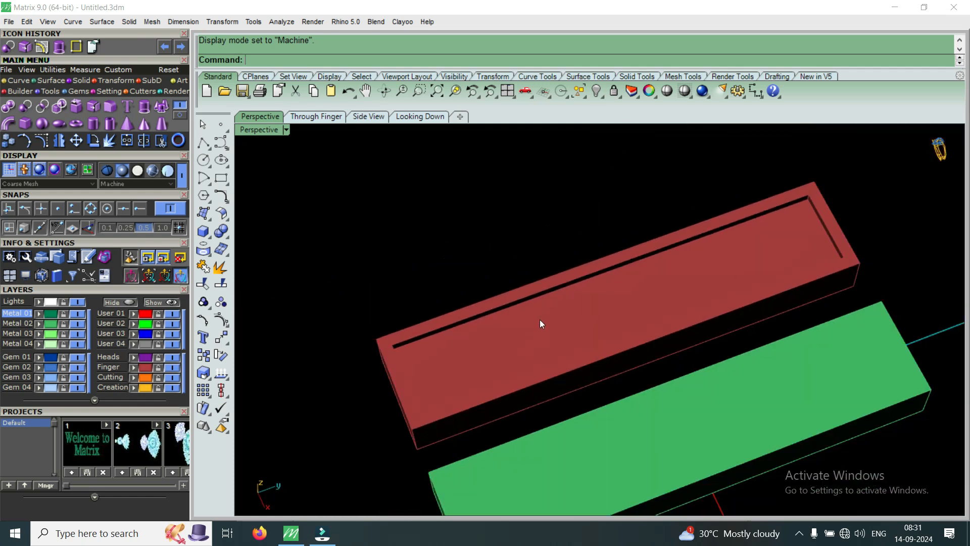
scroll(540, 324, down, 1)
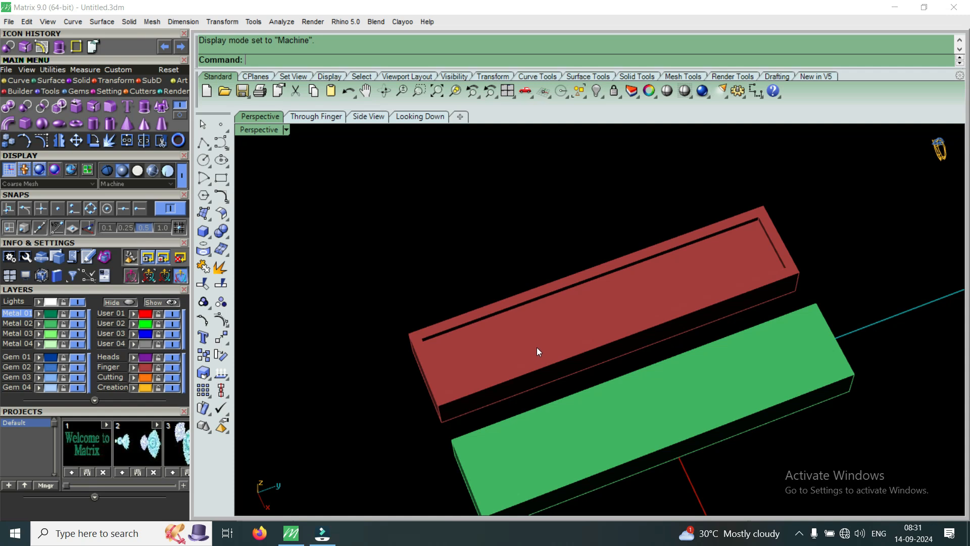
scroll(518, 327, down, 3)
scroll(538, 377, up, 3)
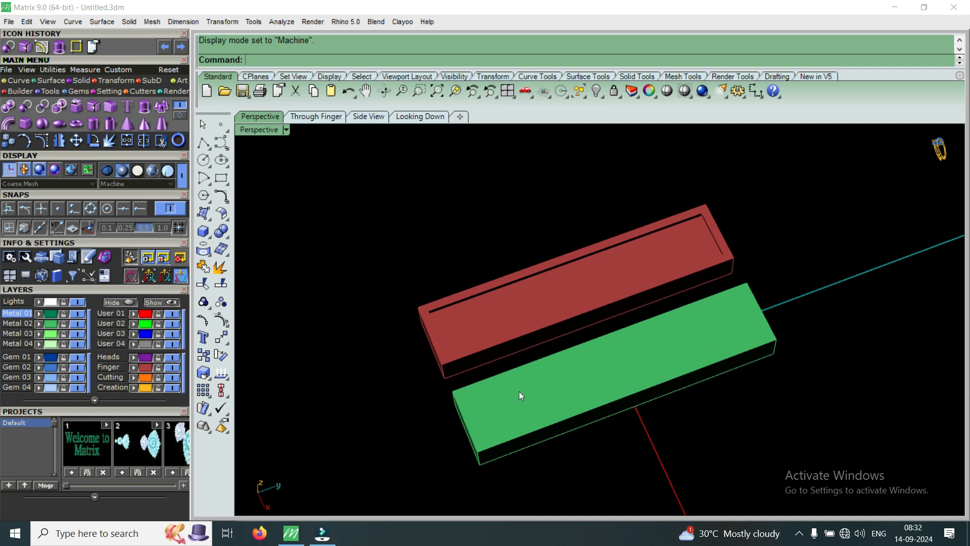
right_drag(519, 391, 590, 308)
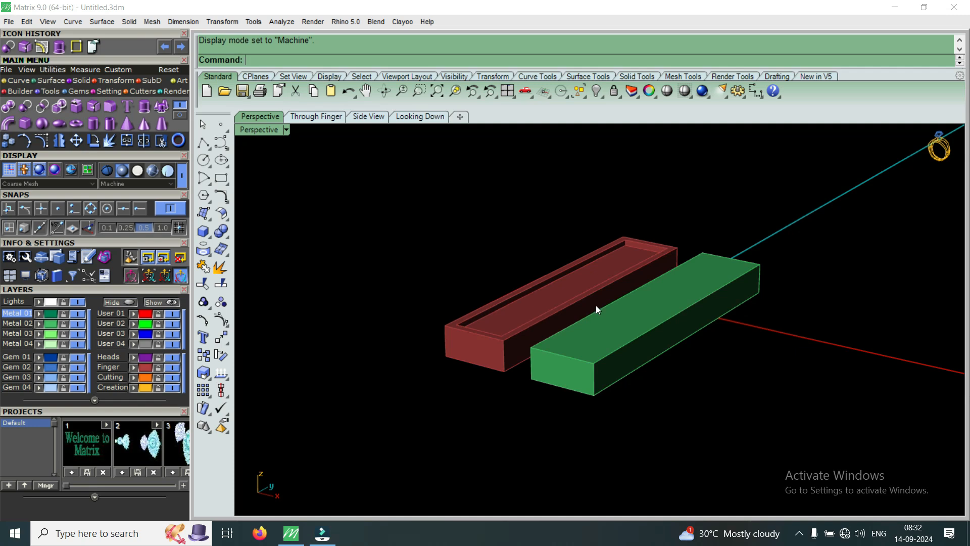
right_drag(589, 307, 521, 441)
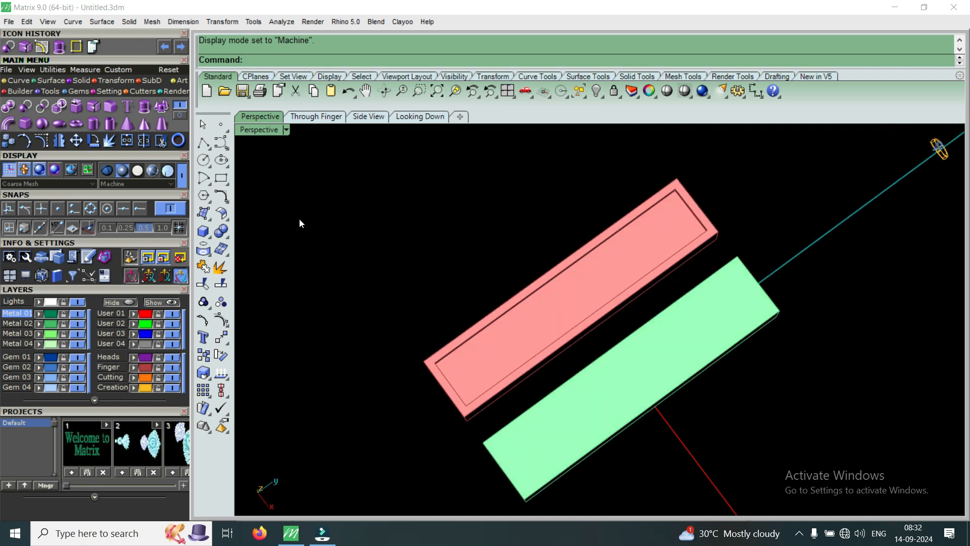
- Return the perspective viewport to Shaded display mode
click(260, 129)
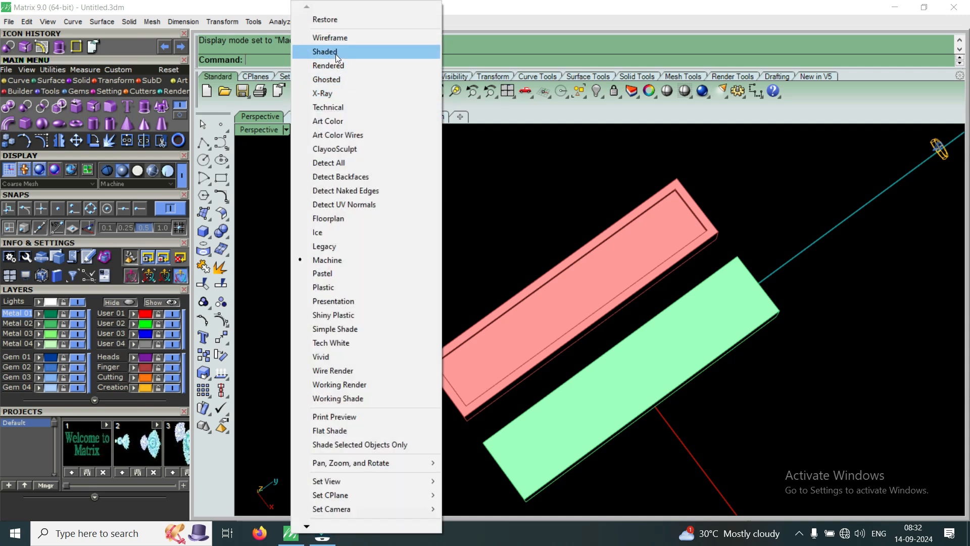
click(335, 53)
mouse_move(451, 212)
right_down()
mouse_move(519, 401)
mouse_move(554, 282)
right_up()
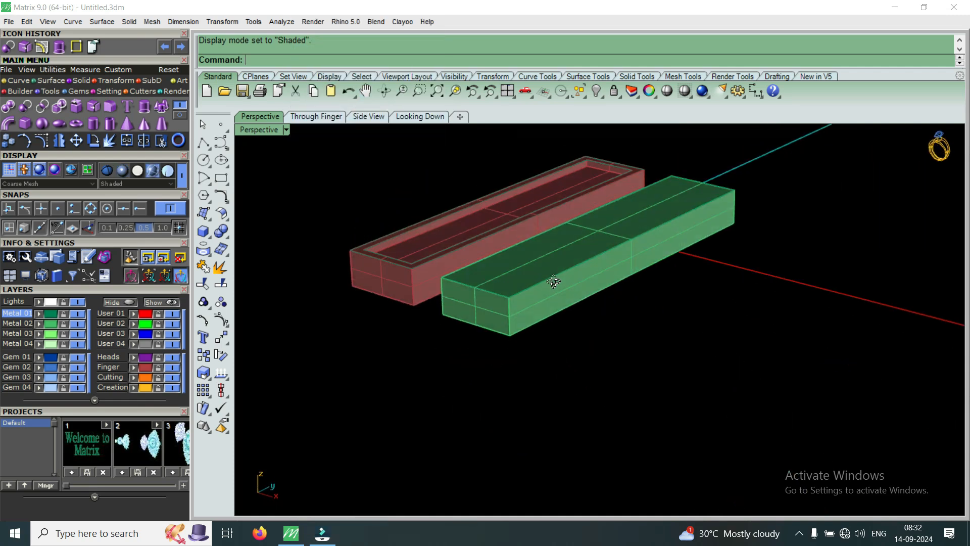
- Offset the green bar's top outline inward by 0.15 on its top face
scroll(475, 276, up, 5)
click(489, 267)
click(526, 302)
scroll(416, 310, up, 3)
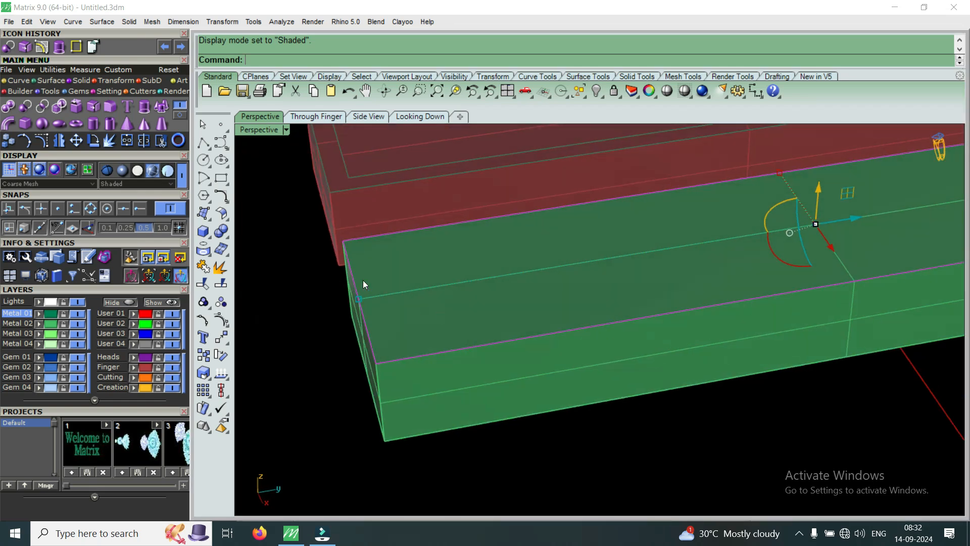
scroll(374, 283, down, 3)
scroll(378, 205, up, 6)
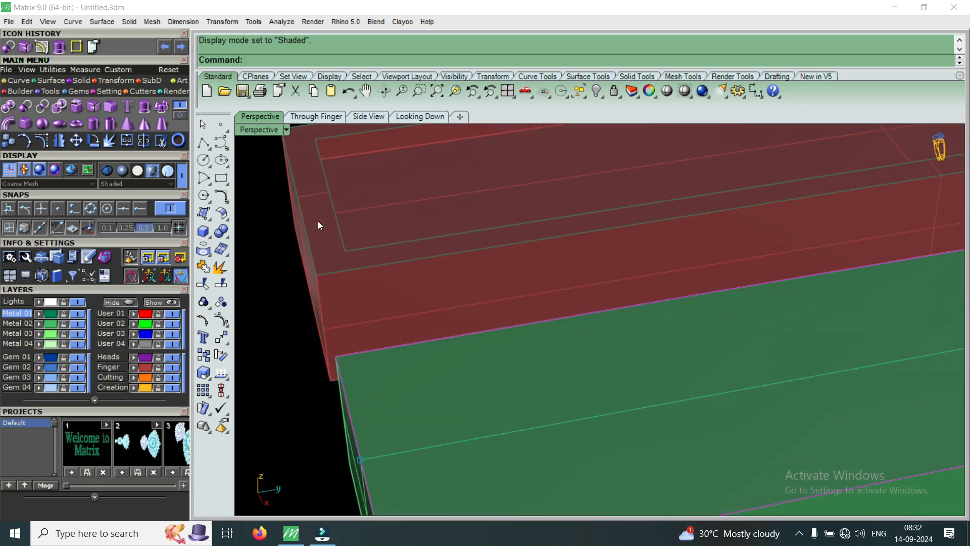
scroll(333, 221, down, 5)
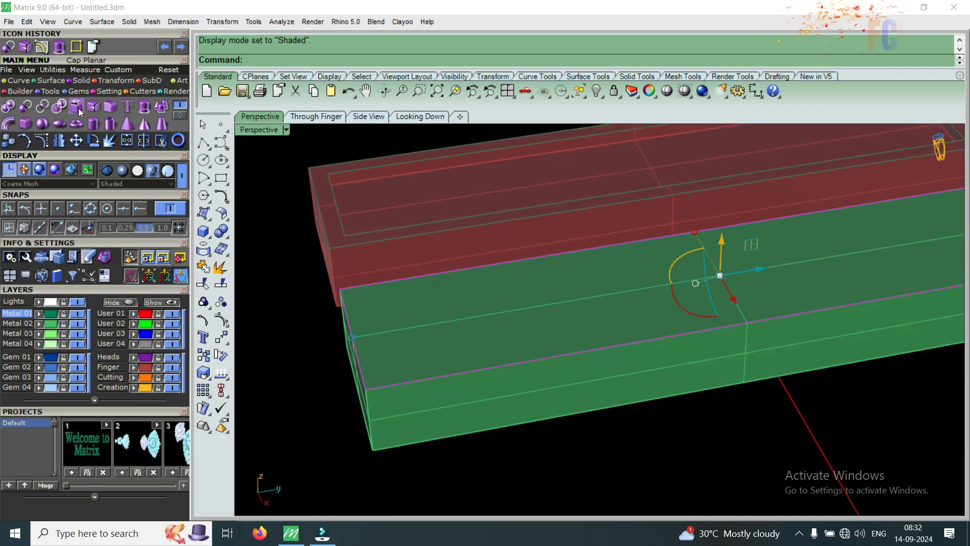
click(40, 49)
click(413, 336)
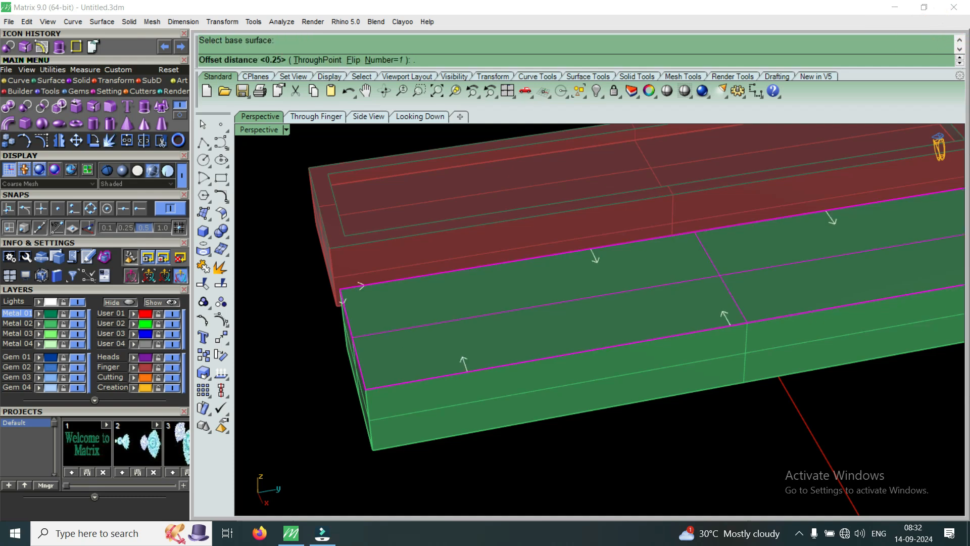
text(.15)
key(Return)
right_drag(415, 335, 426, 447)
right_drag(443, 404, 418, 353)
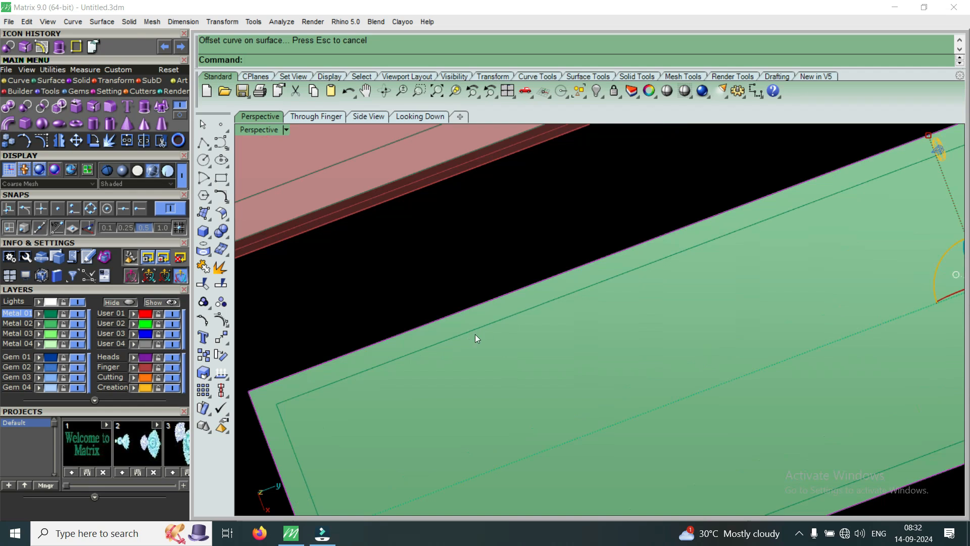
right_drag(477, 335, 391, 350)
scroll(395, 392, up, 4)
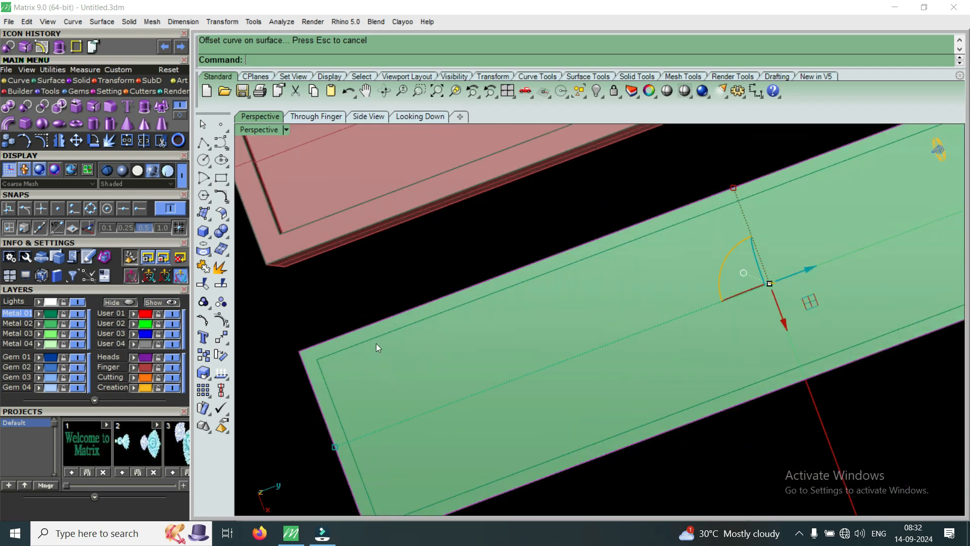
- Offset the green bar's inset outline inward again on its top face to create a second, inner outline
click(374, 345)
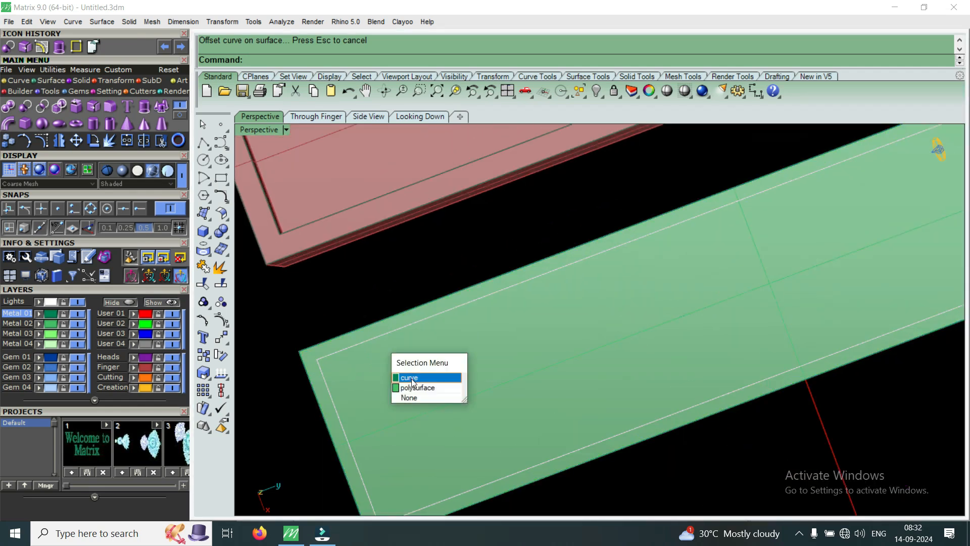
click(411, 378)
click(411, 378)
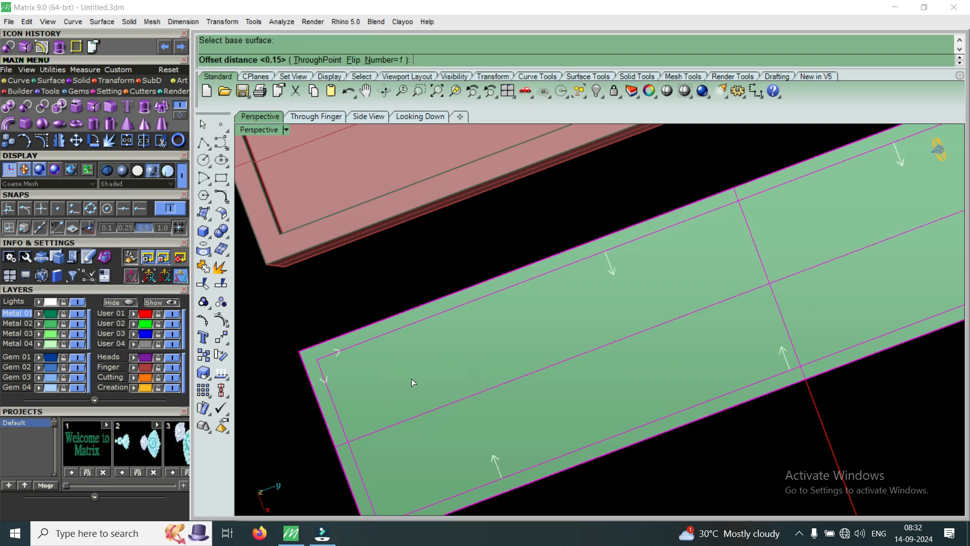
key(Return)
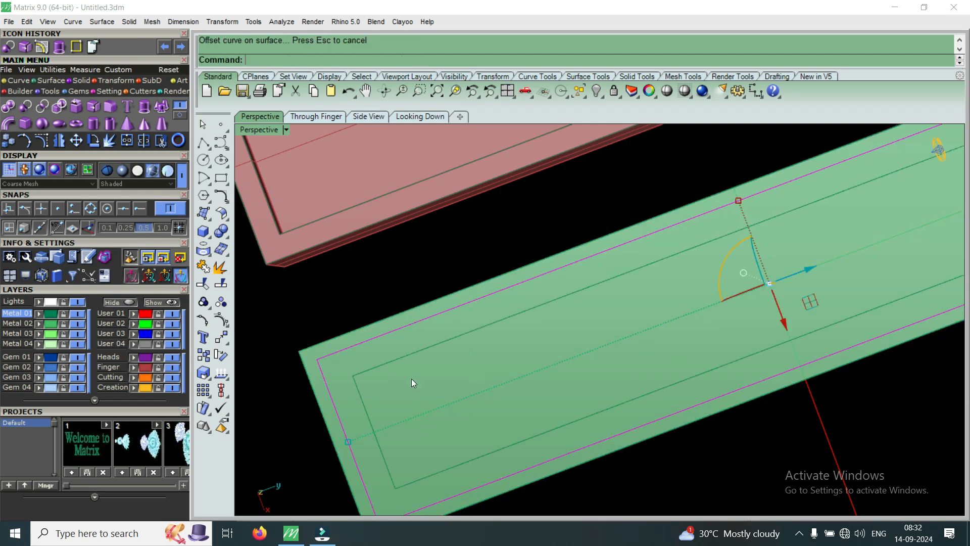
- Examine the two inset outlines on the green bar's top from several angles, comparing them with the red bar's recess
right_drag(433, 324, 355, 334)
scroll(355, 331, down, 6)
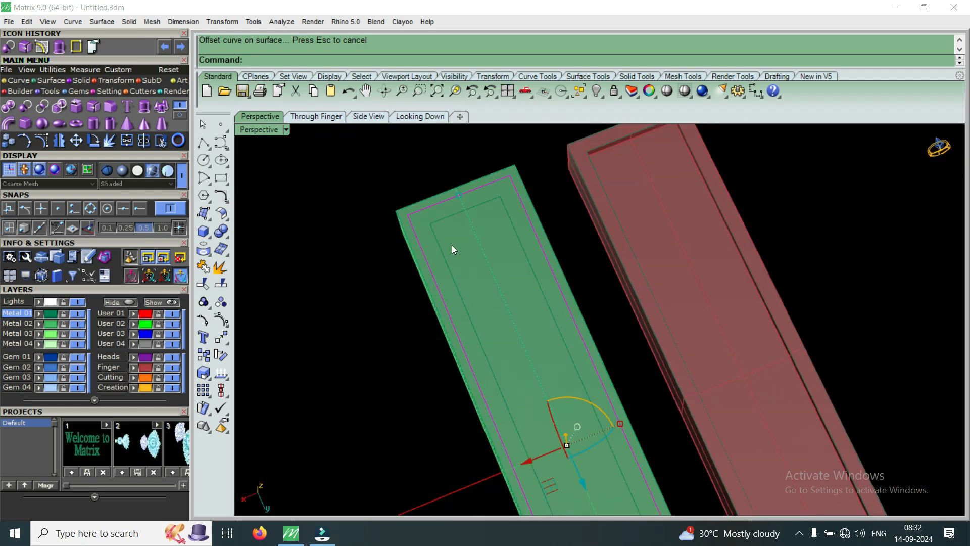
scroll(451, 245, up, 9)
scroll(363, 220, down, 6)
right_drag(408, 232, 435, 231)
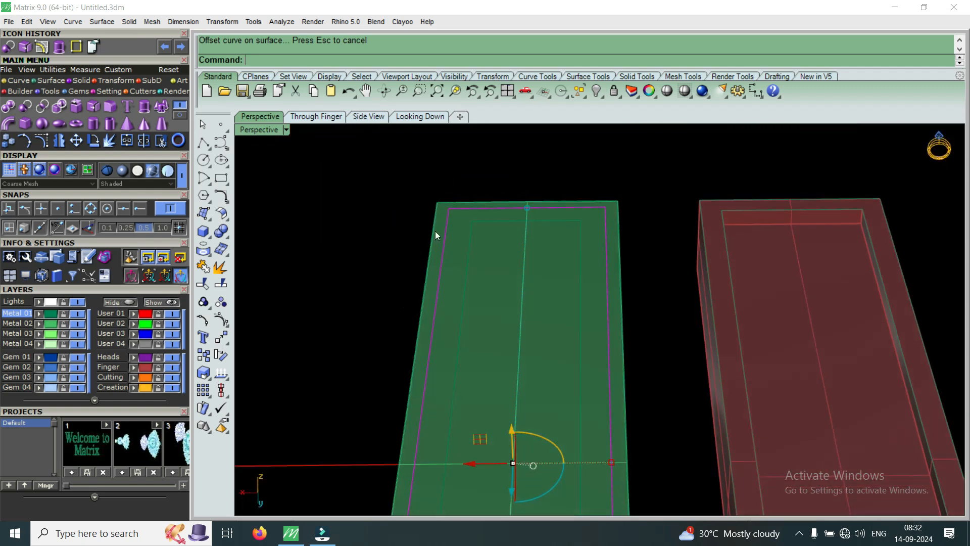
scroll(436, 256, up, 7)
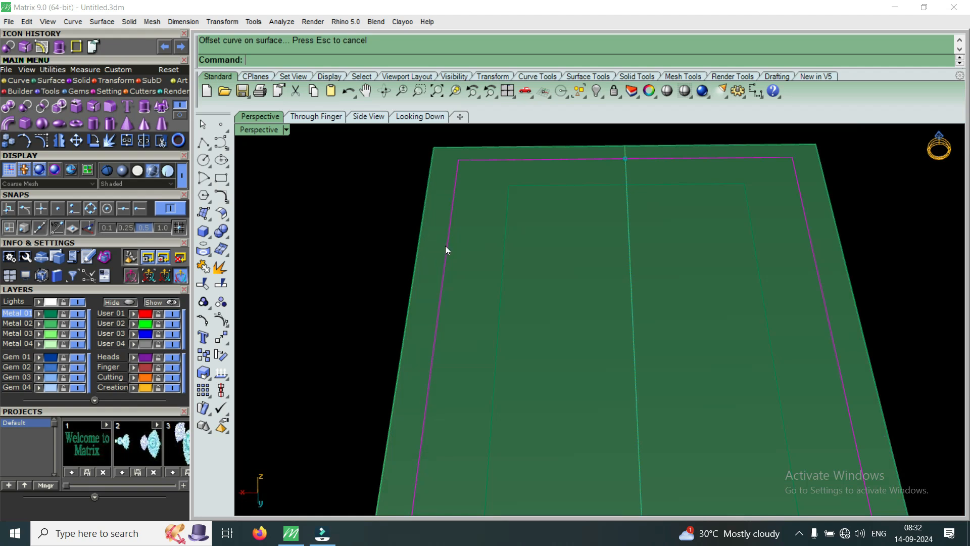
click(474, 222)
scroll(487, 273, down, 3)
scroll(484, 261, down, 3)
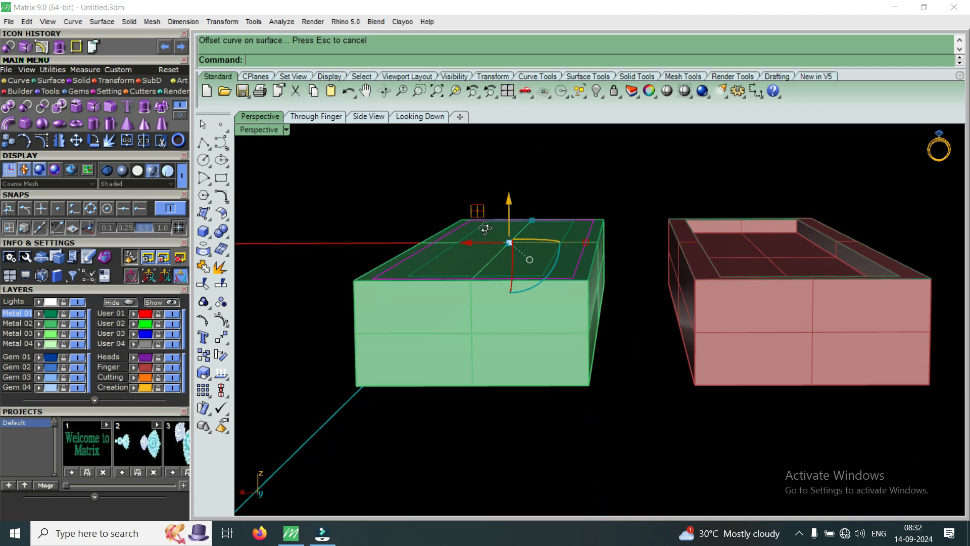
scroll(479, 269, up, 3)
key(Escape)
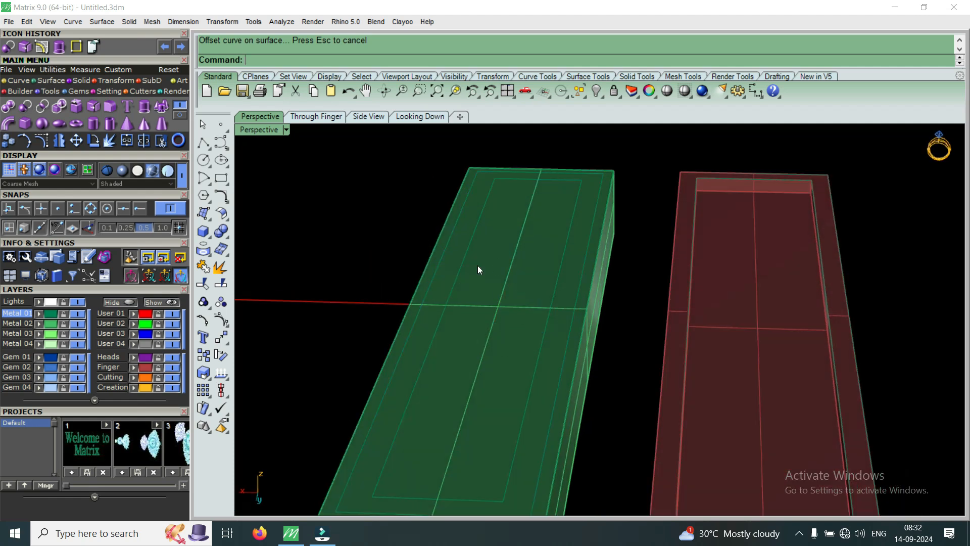
- Extract a copy of the green bar's top face and assign it to the purple Heads layer
scroll(456, 209, down, 3)
scroll(458, 305, up, 2)
scroll(426, 330, up, 2)
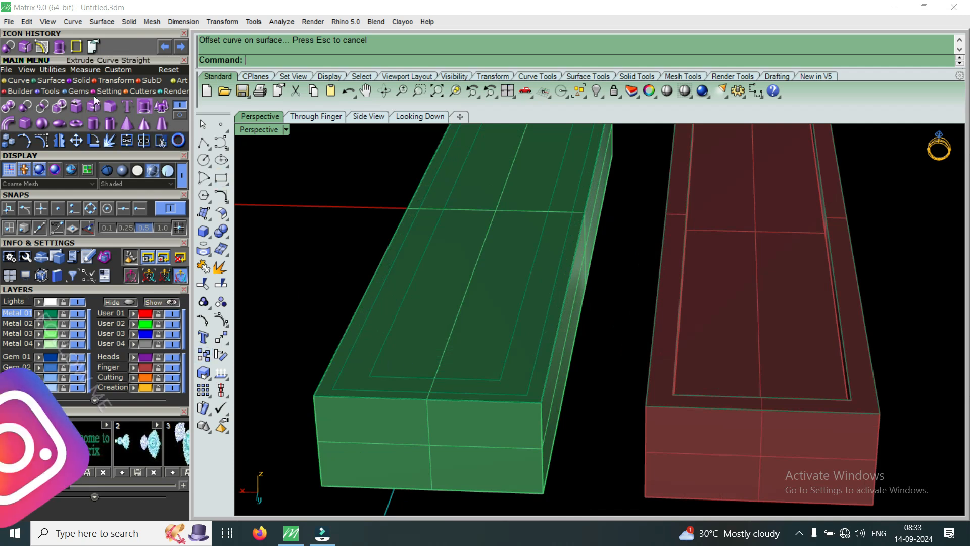
click(25, 48)
click(469, 311)
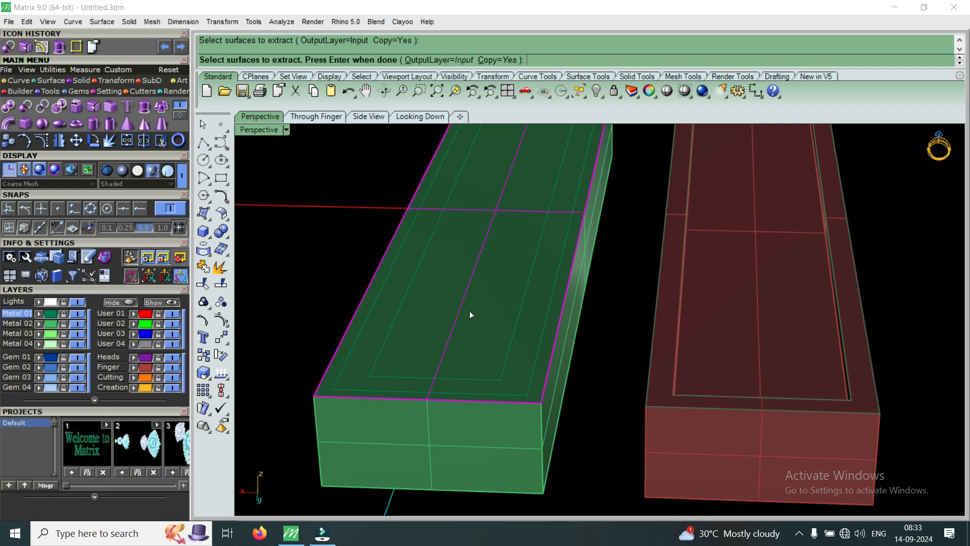
key(Return)
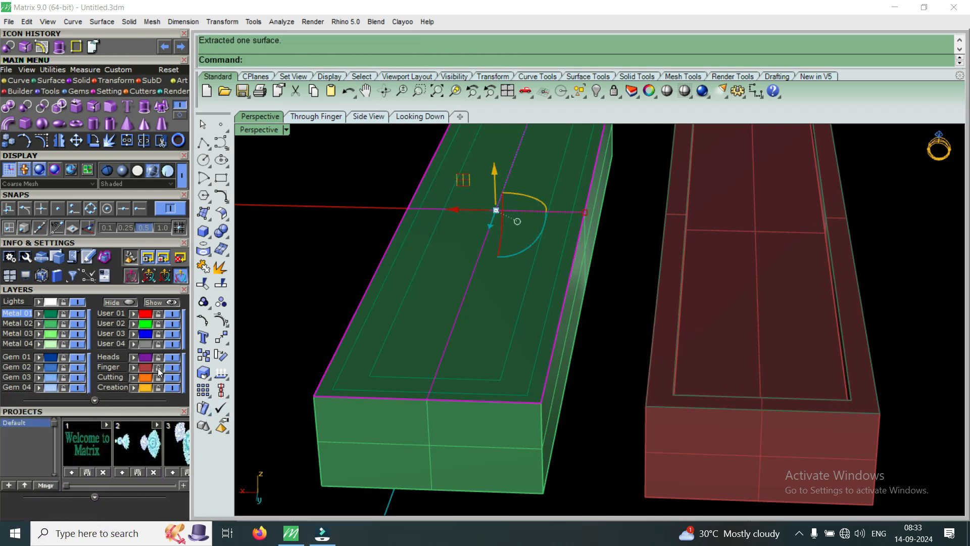
click(135, 357)
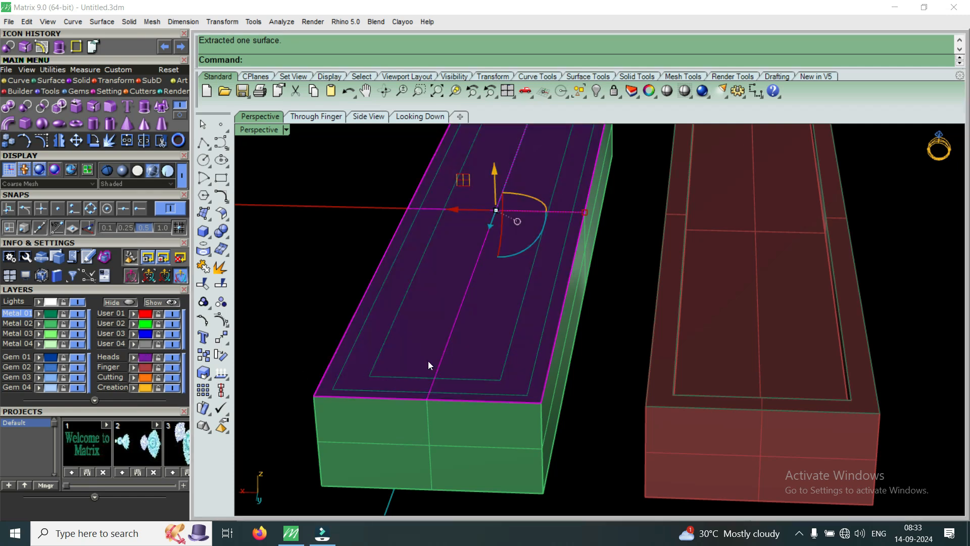
key(Delete)
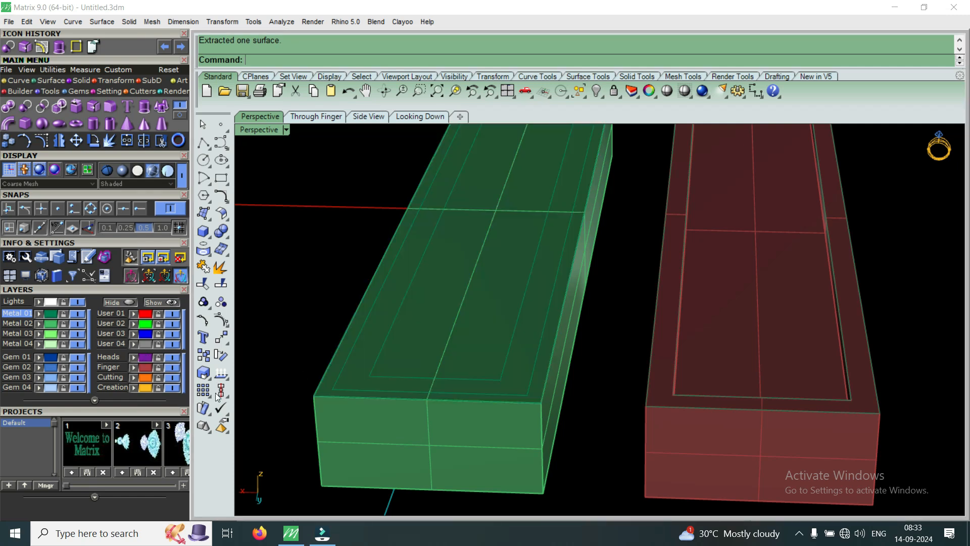
- Hide the Metal 02 layer and trim away the band of the purple surface between the two inset outlines
click(78, 324)
drag(384, 424, 362, 372)
scroll(365, 371, up, 3)
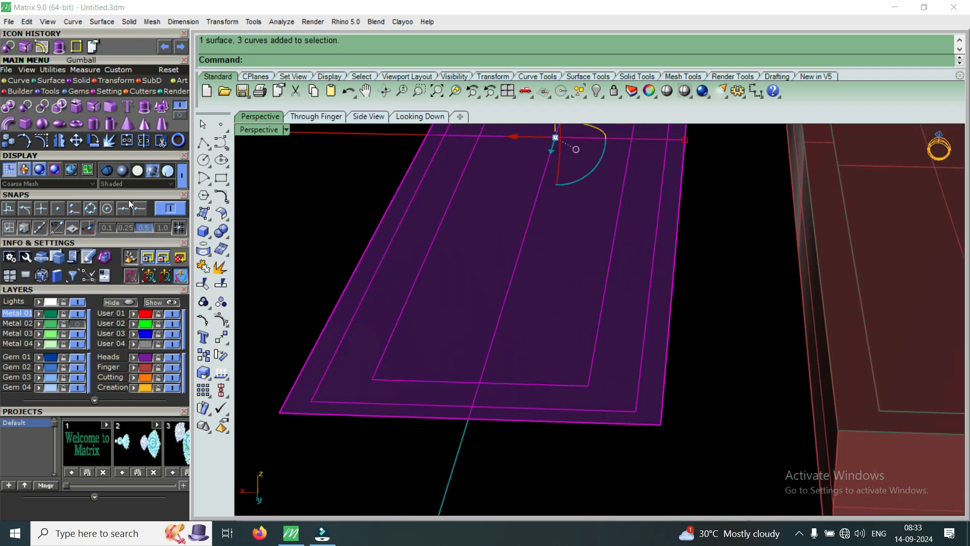
click(161, 141)
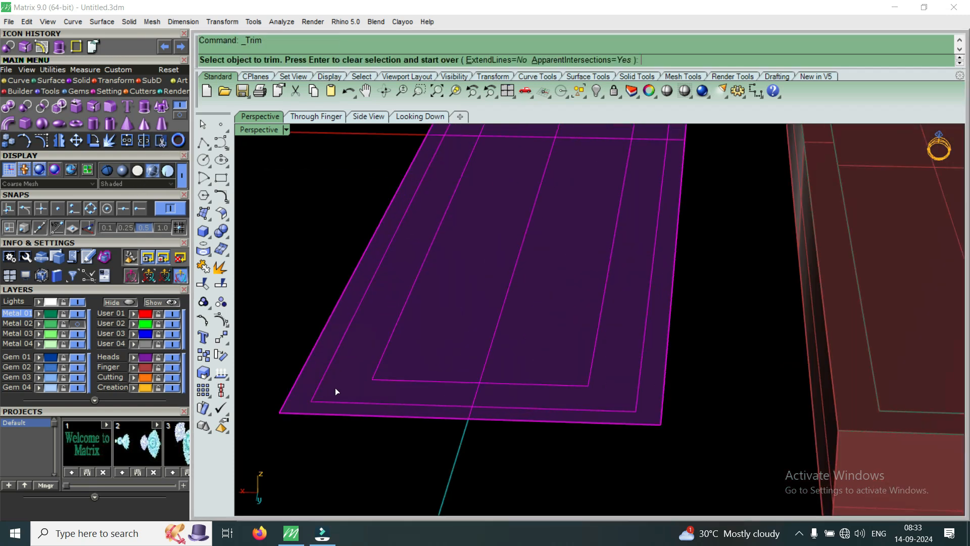
click(335, 387)
scroll(335, 386, down, 2)
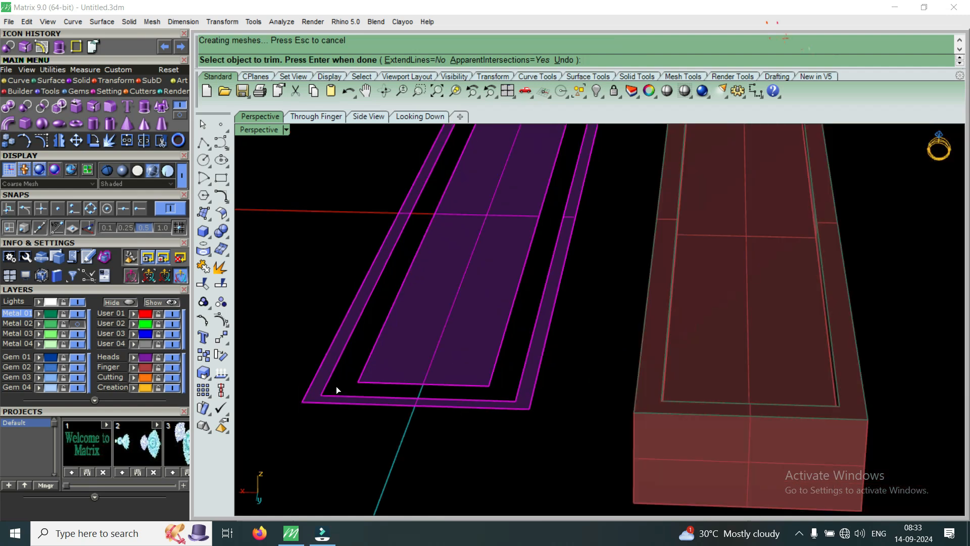
key(Return)
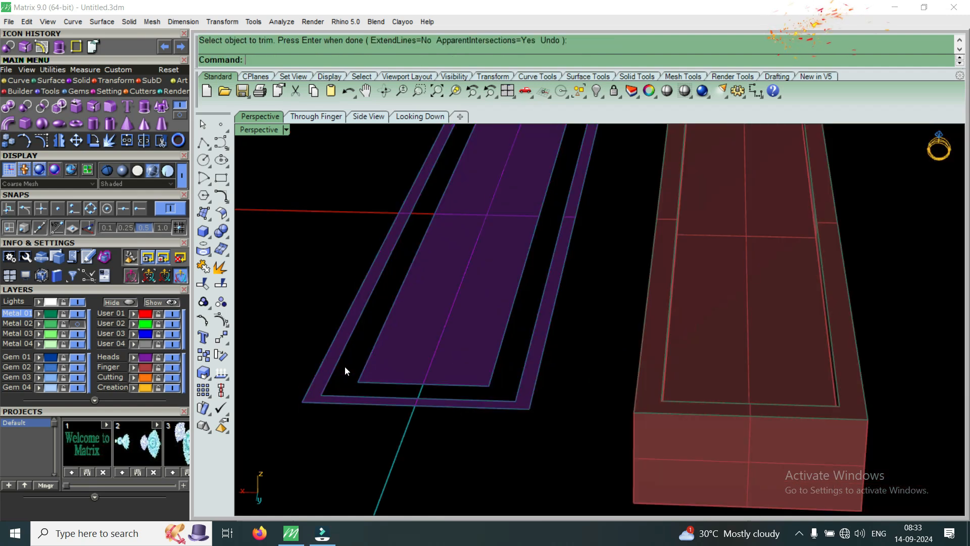
- Offset the inner purple surface by 0.2 on both sides as a solid with round corners, deleting the input
click(407, 358)
right_drag(455, 371, 480, 300)
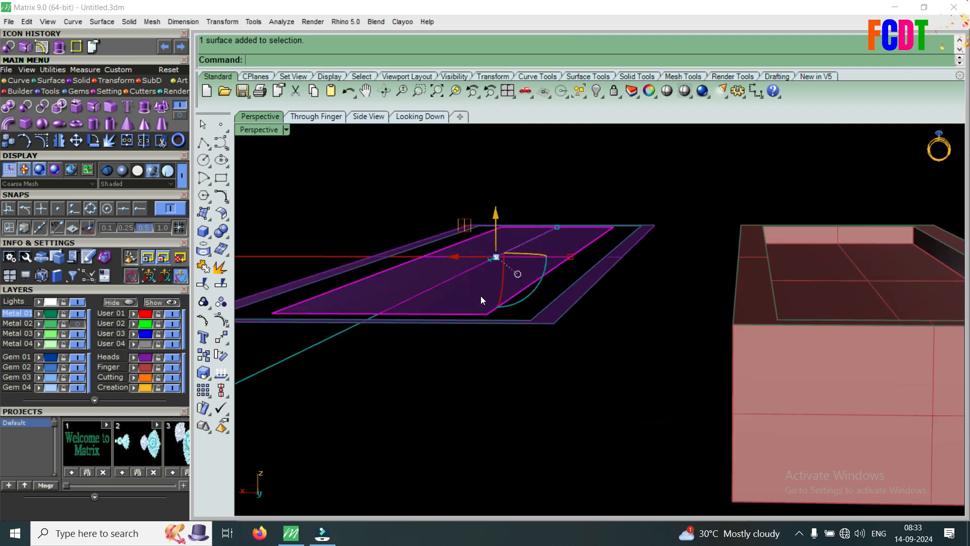
text(O)
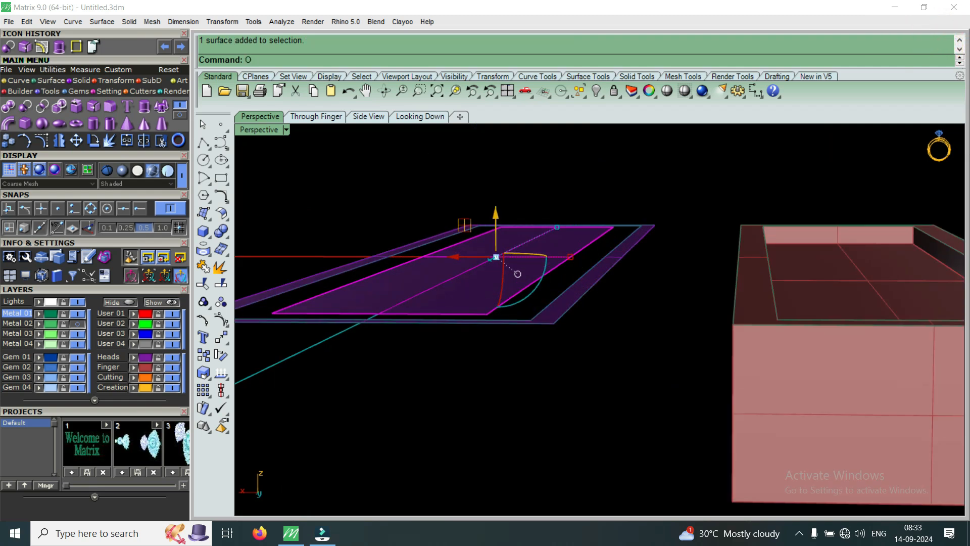
click(301, 129)
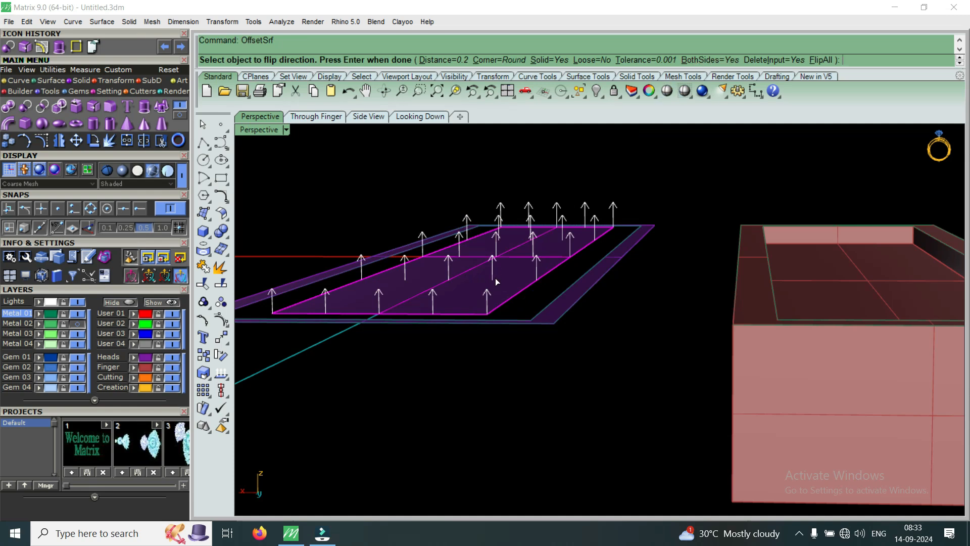
key(Return)
scroll(478, 303, up, 5)
key(Escape)
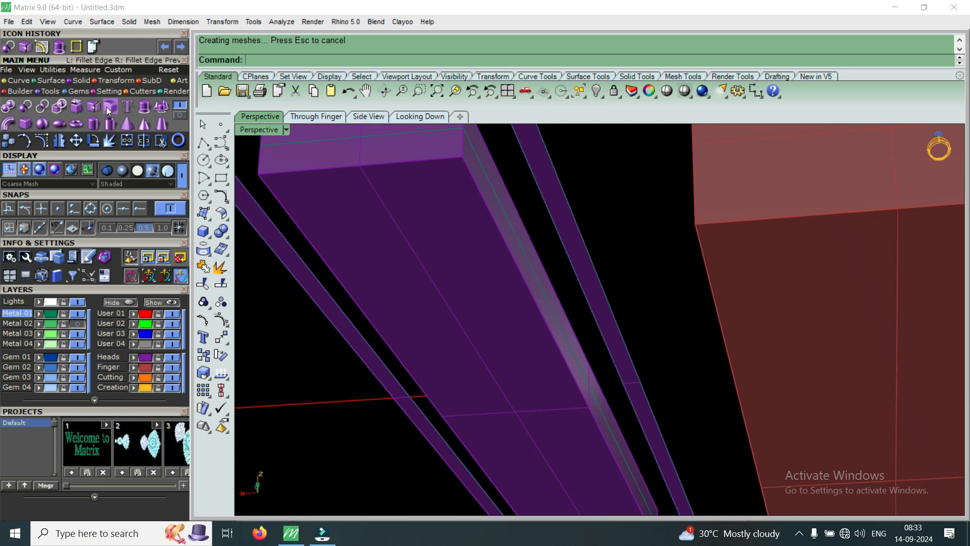
- Extract a copy of the inner purple solid's underside face and delete the solid
click(94, 106)
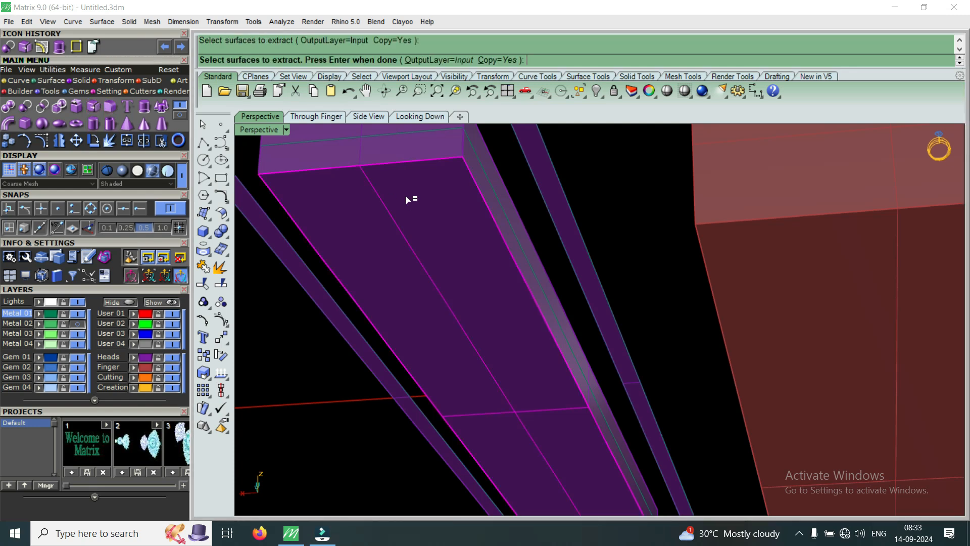
right_click(406, 197)
scroll(406, 189, down, 8)
scroll(418, 171, up, 6)
click(418, 172)
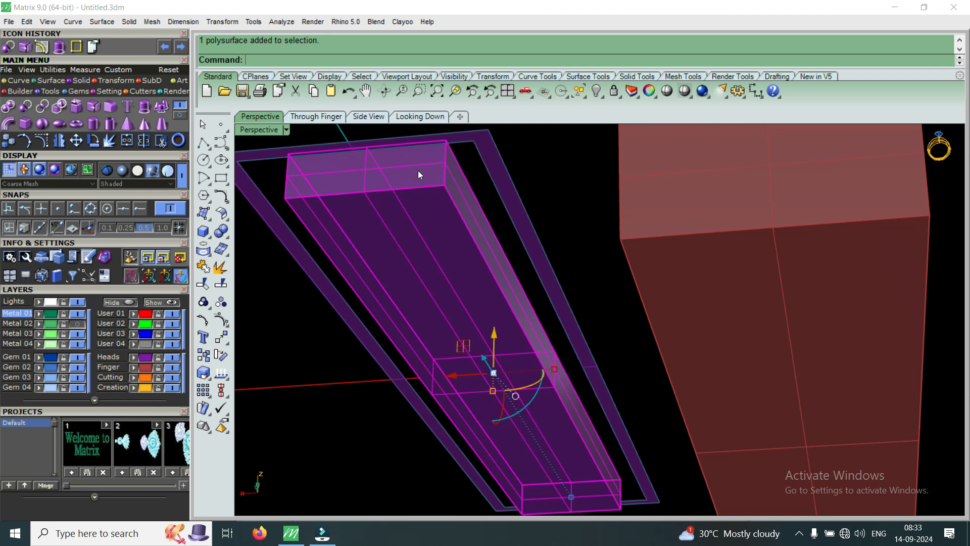
key(Delete)
click(450, 165)
right_drag(450, 165, 380, 418)
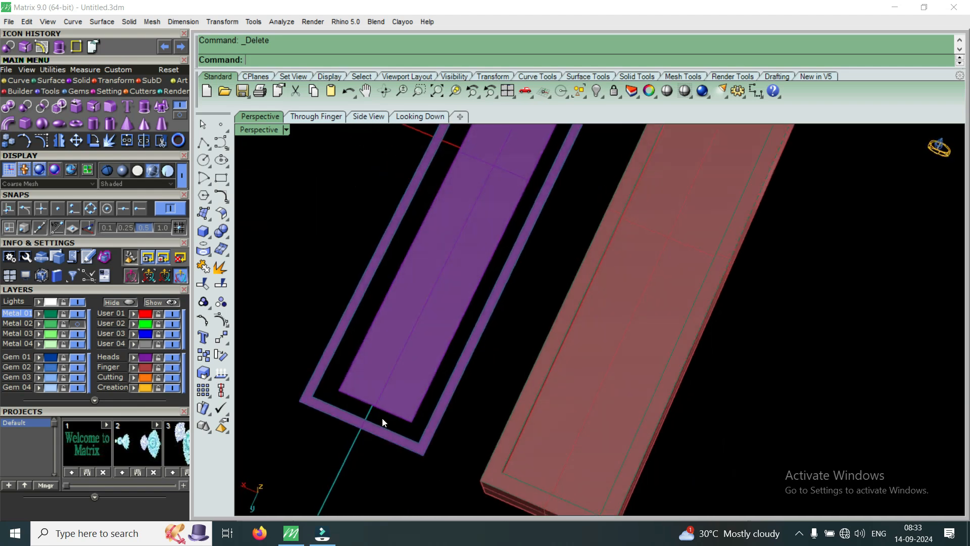
scroll(313, 401, up, 5)
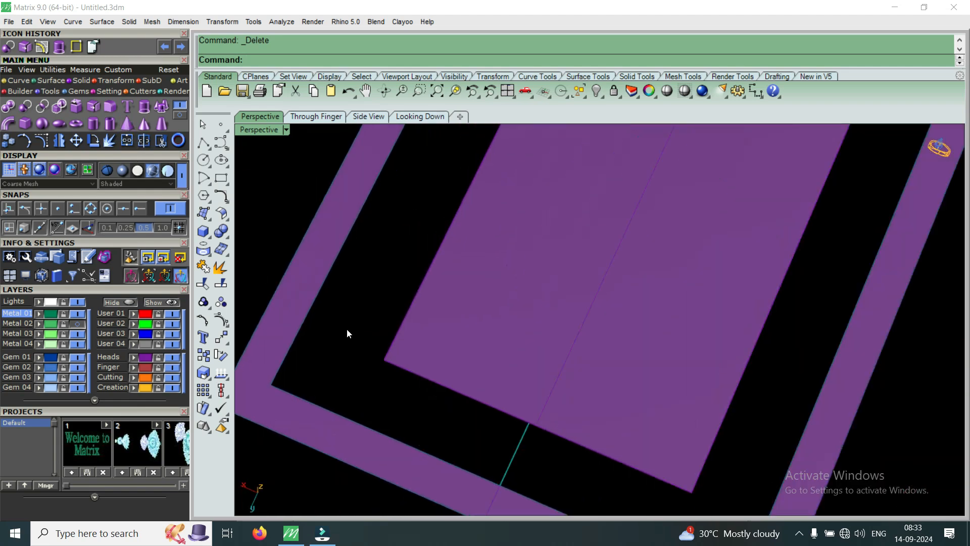
click(292, 354)
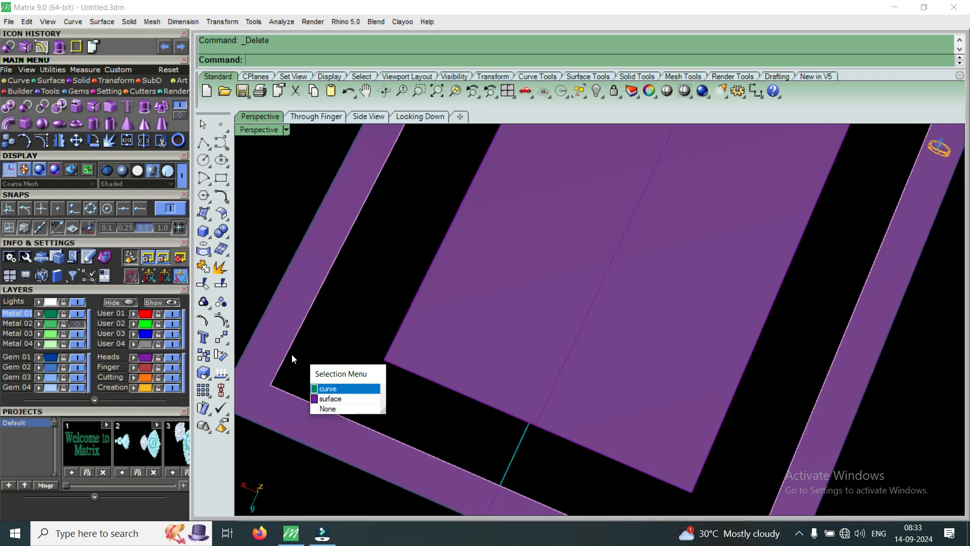
key(Escape)
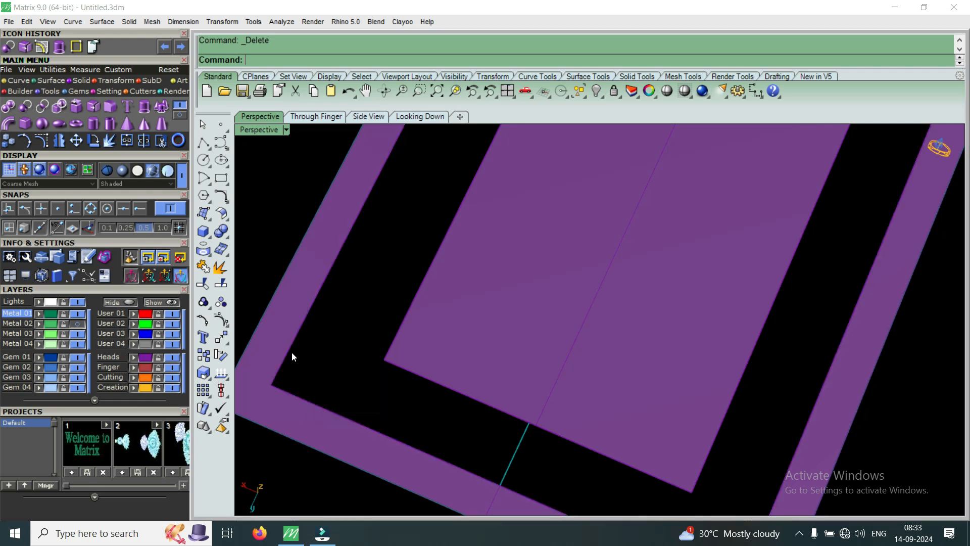
- Duplicate the borders of the purple frame surface and the lowered inner purple surface as curves
click(23, 83)
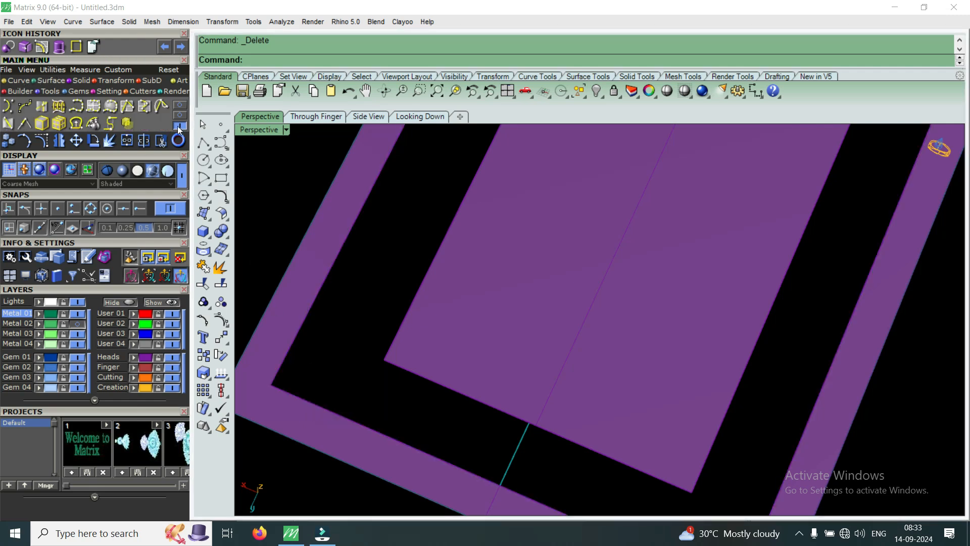
click(180, 115)
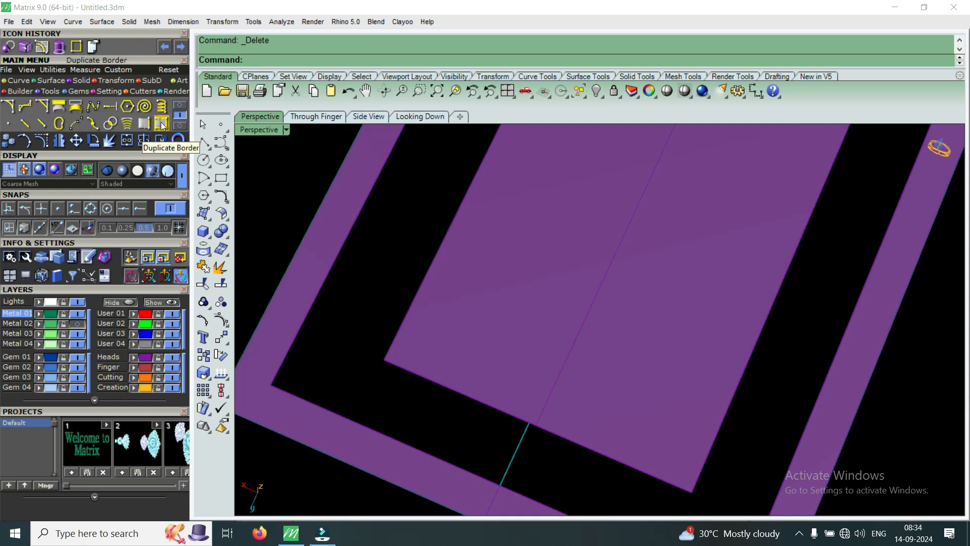
click(161, 124)
click(337, 271)
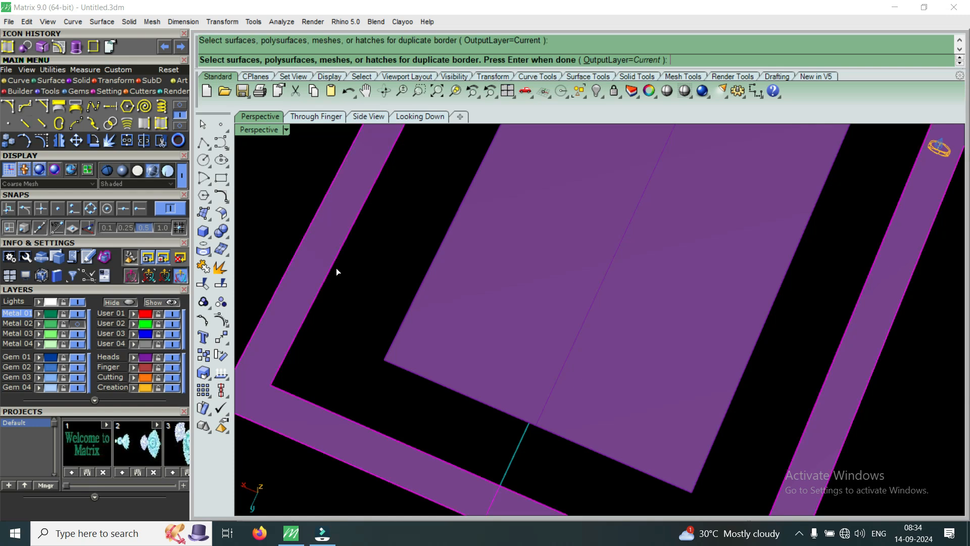
click(403, 329)
right_click(402, 326)
scroll(402, 325, down, 4)
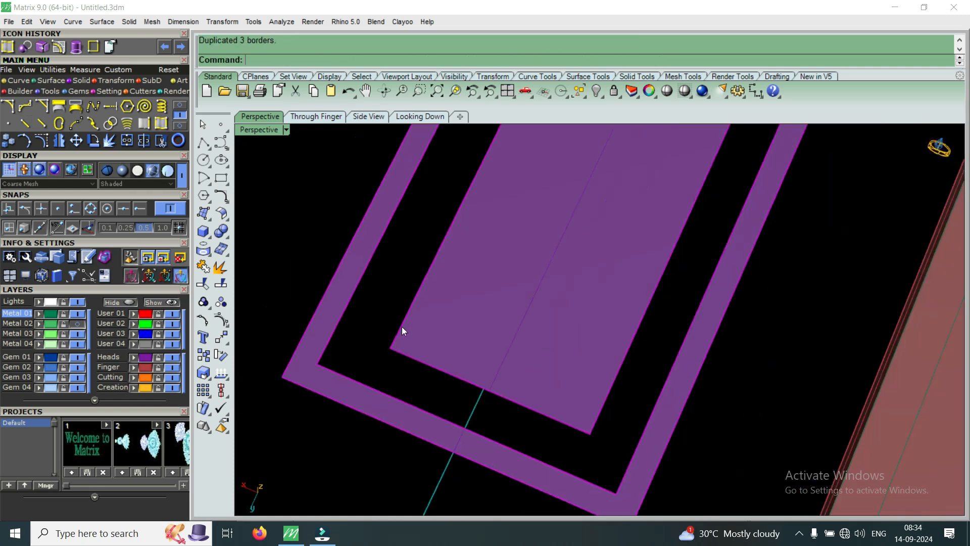
- Delete one of the overlapping curves along the purple frame's outer edge
scroll(308, 333, up, 2)
click(296, 335)
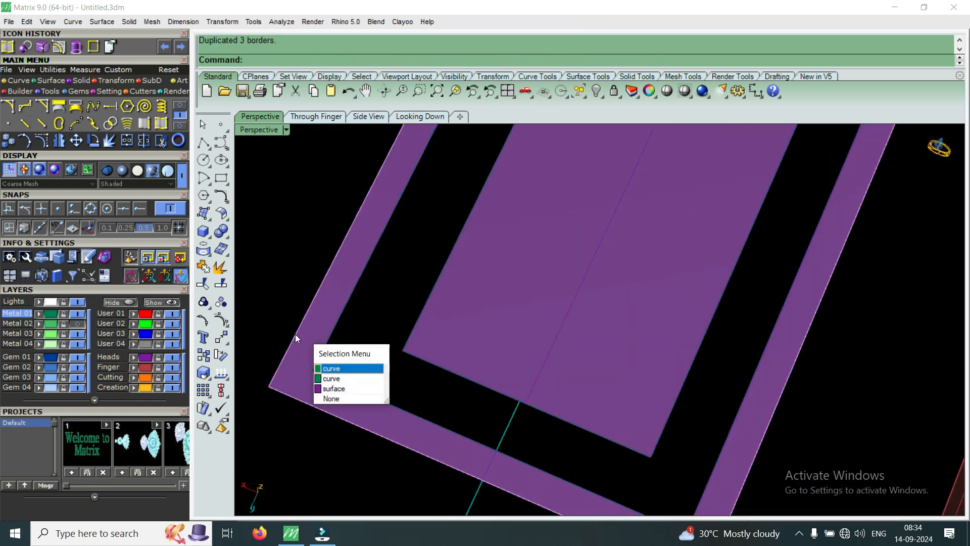
key(Delete)
scroll(332, 320, down, 4)
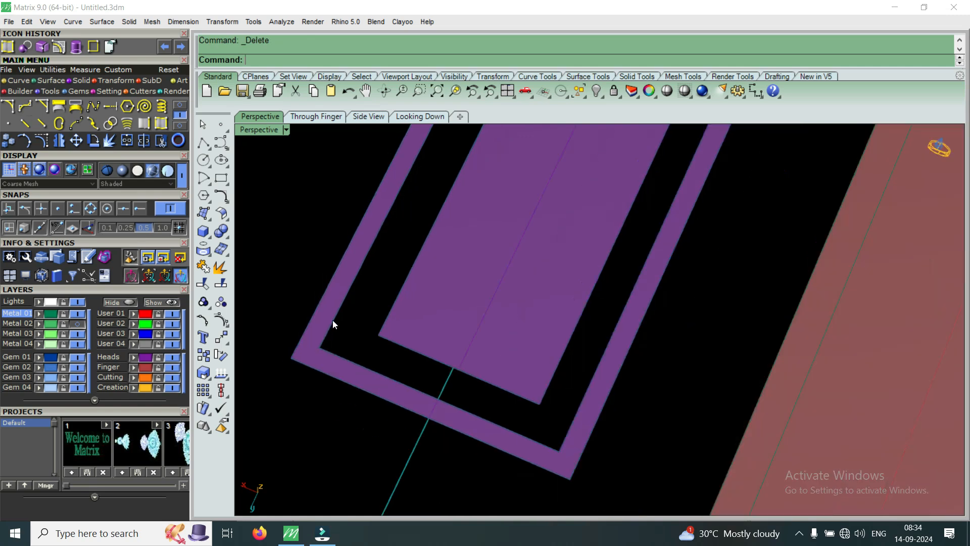
scroll(331, 339, up, 4)
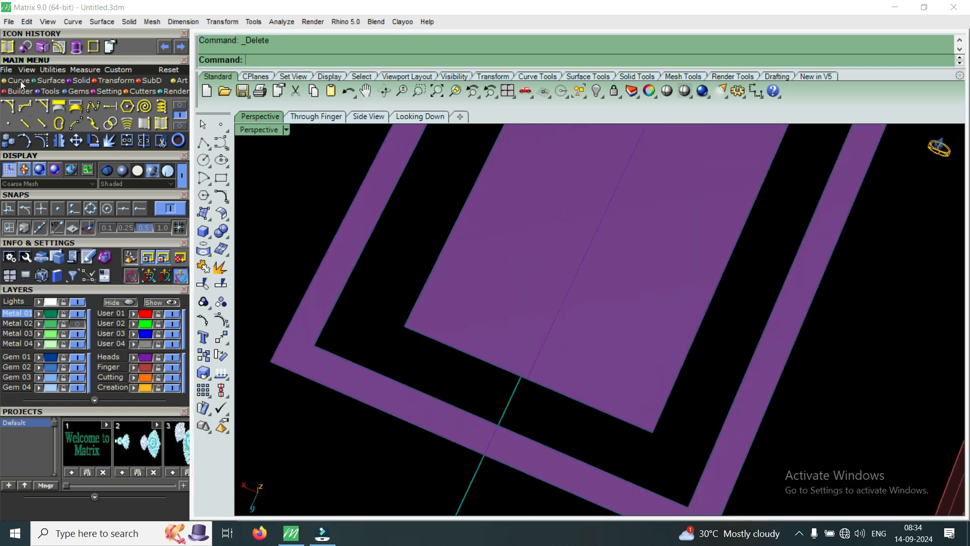
click(178, 104)
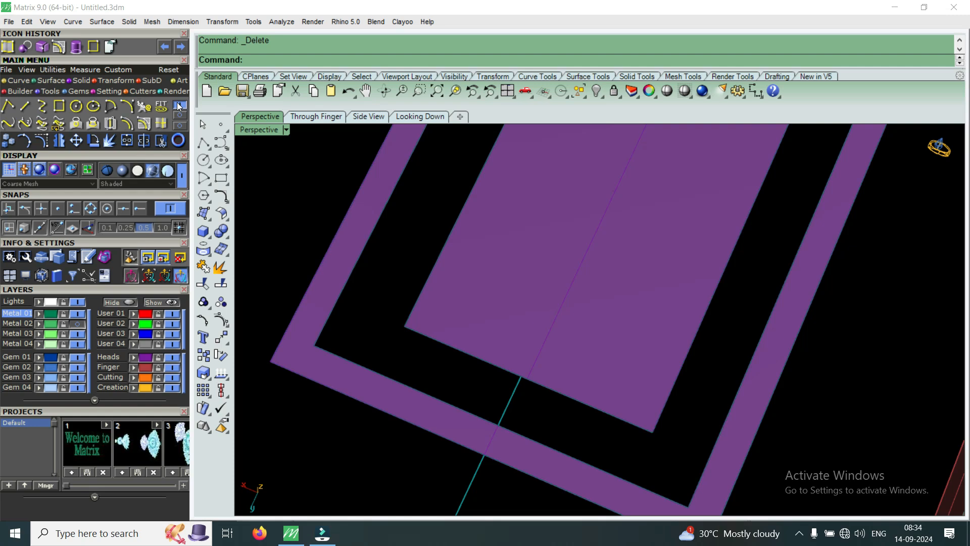
- Draw a line from the purple frame's inner corner to the matching corner of the lowered inner purple surface
click(24, 106)
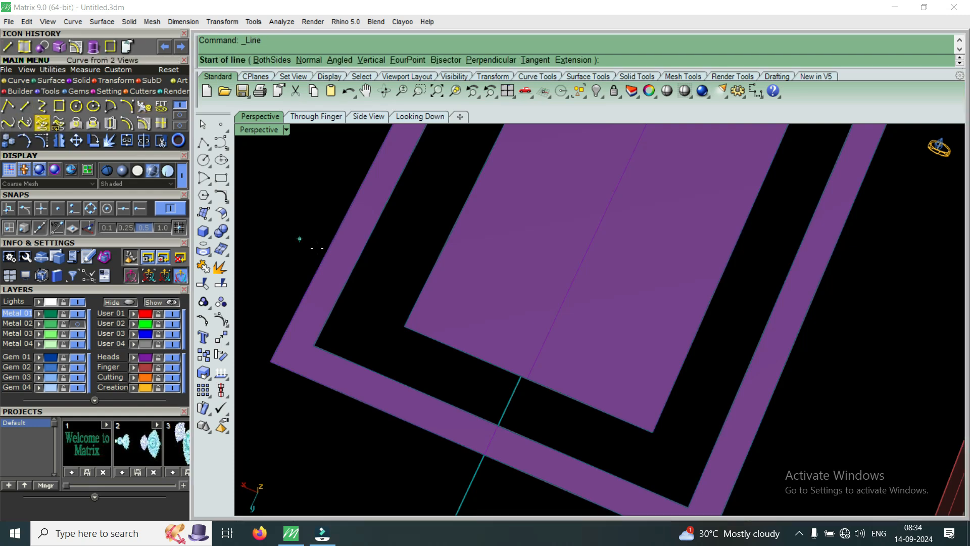
click(313, 346)
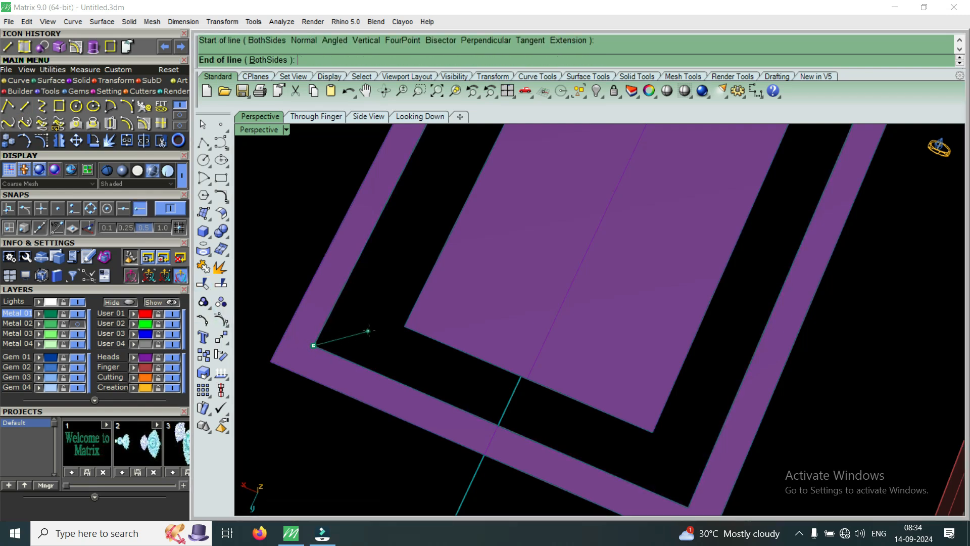
click(398, 327)
right_drag(399, 327, 523, 238)
- Create a Sweep2 surface along the inner panel's border curve and the frame's inner border, using the corner line as cross section
text(S)
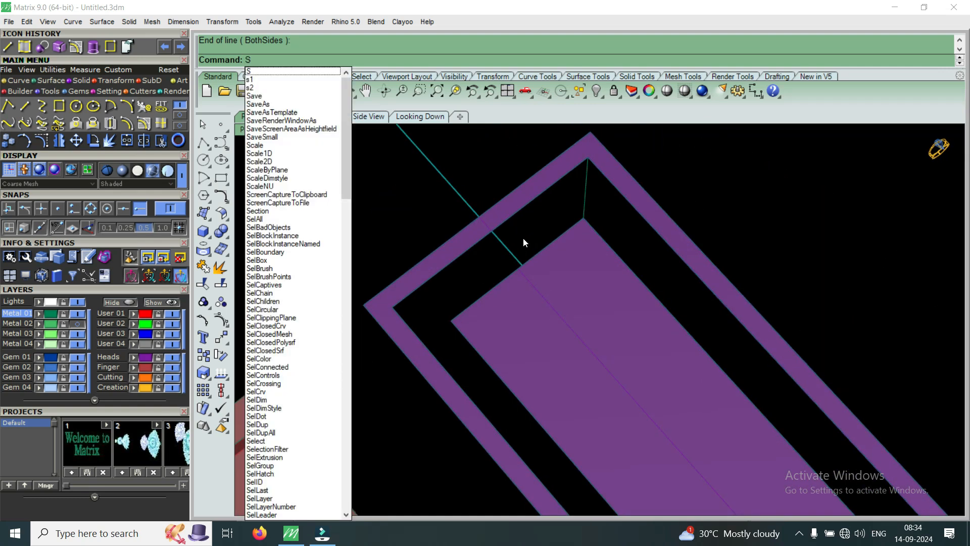
text(weep1)
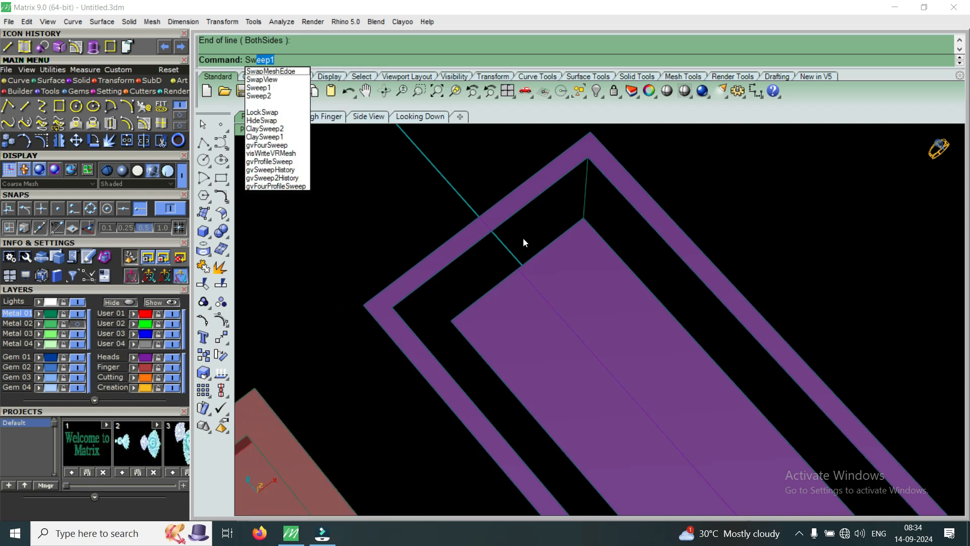
click(298, 97)
click(498, 292)
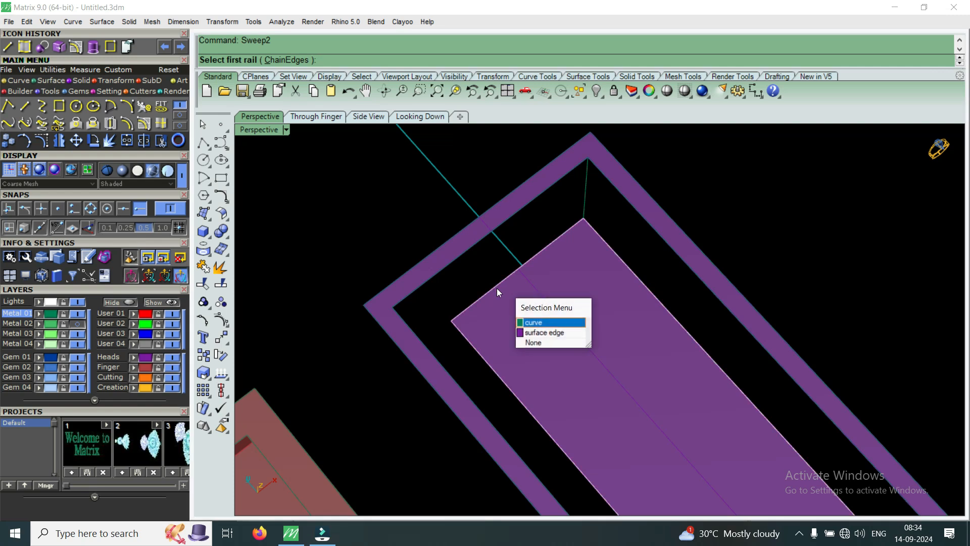
click(531, 322)
click(465, 249)
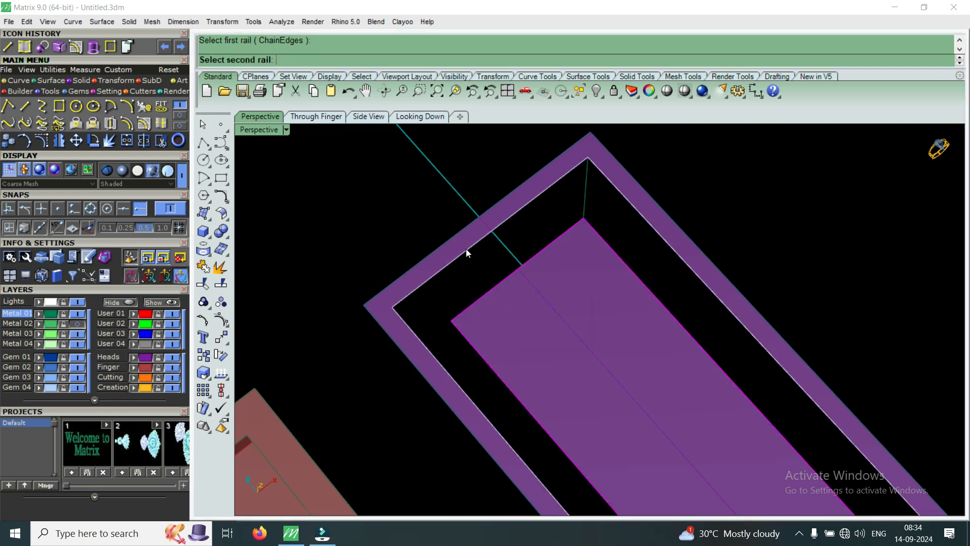
click(499, 280)
click(581, 207)
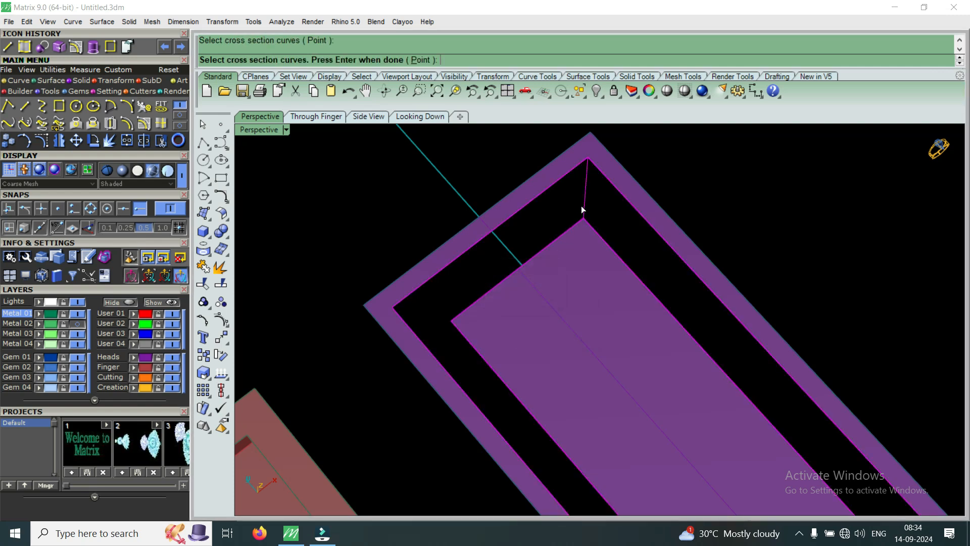
key(Return)
key(Return)
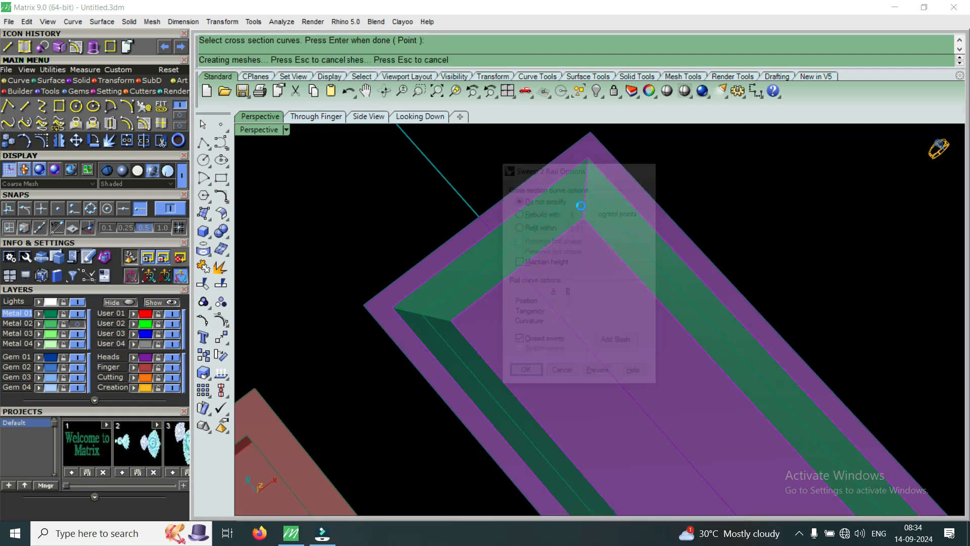
- Set the Perspective viewport's display mode to Machine
scroll(550, 204, down, 5)
right_drag(571, 237, 621, 283)
click(275, 134)
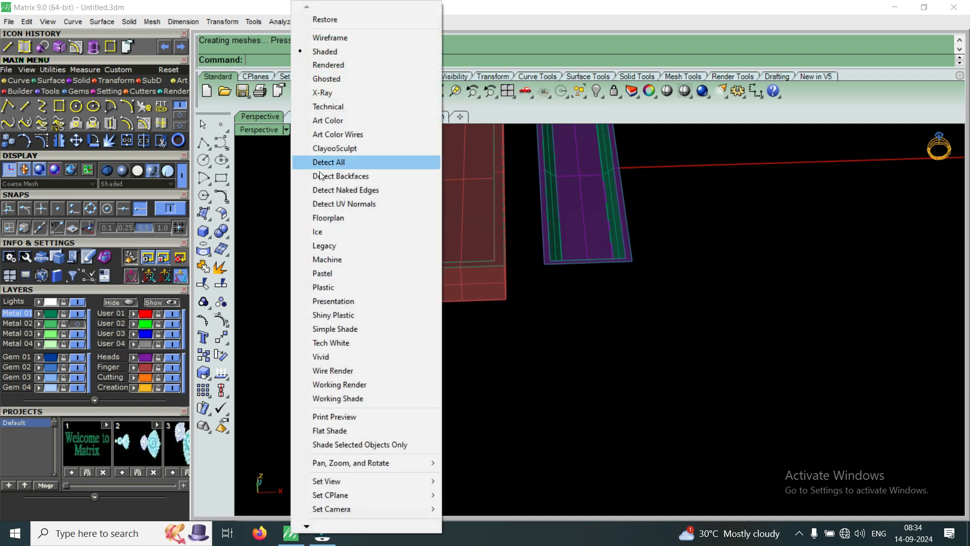
click(342, 256)
scroll(592, 277, down, 3)
right_drag(592, 277, 556, 324)
scroll(556, 324, down, 2)
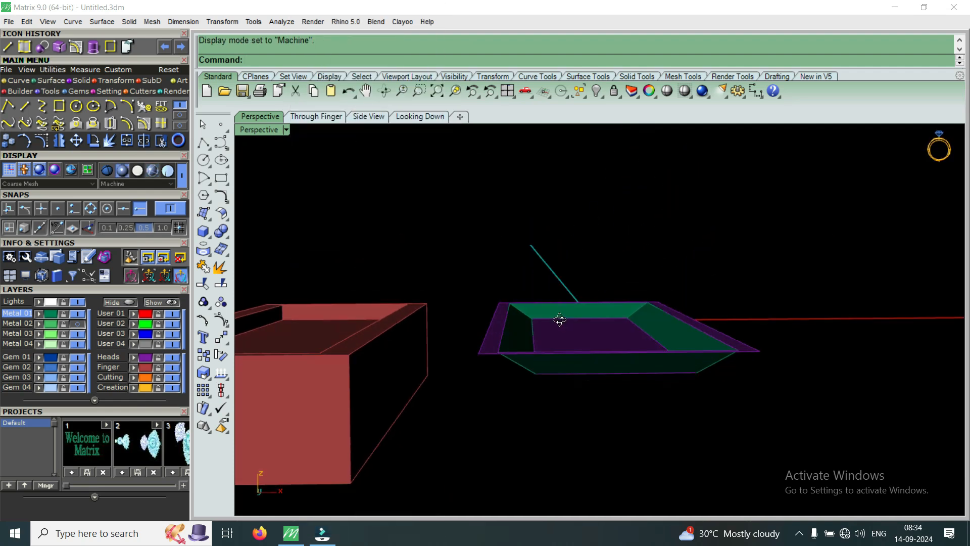
- Examine the sloped walls between the purple frame and inner panel against the red bar's recess from several angles
scroll(552, 362, up, 5)
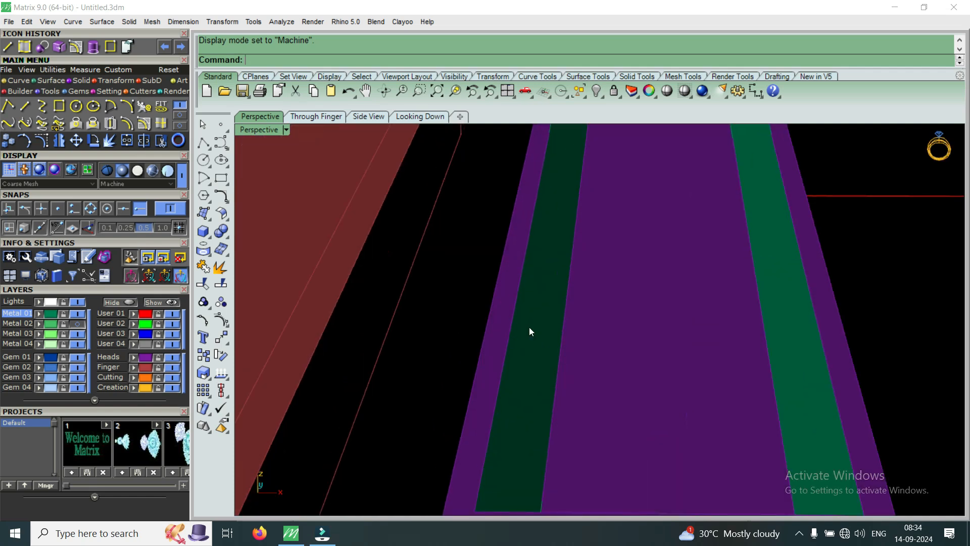
right_drag(544, 335, 543, 298)
scroll(550, 319, up, 3)
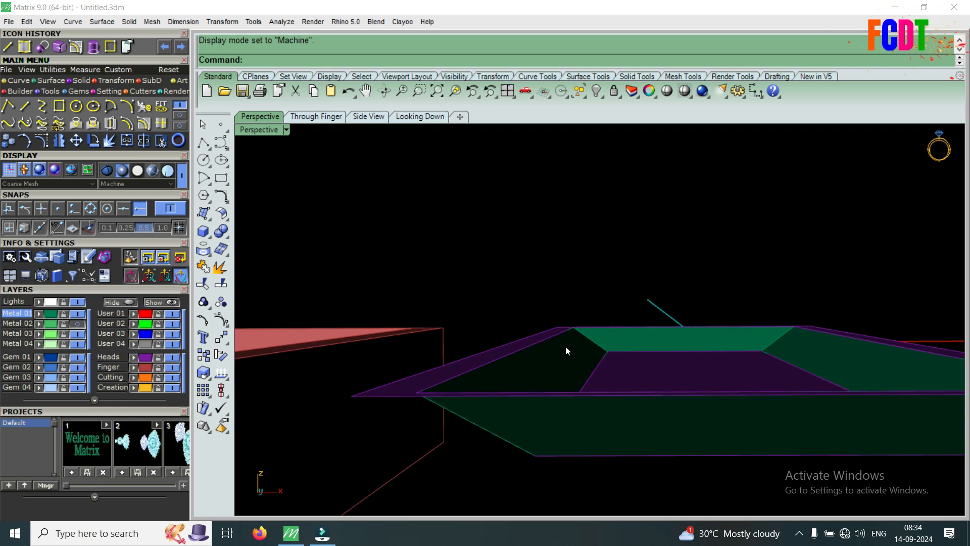
scroll(556, 354, down, 3)
right_drag(555, 354, 566, 346)
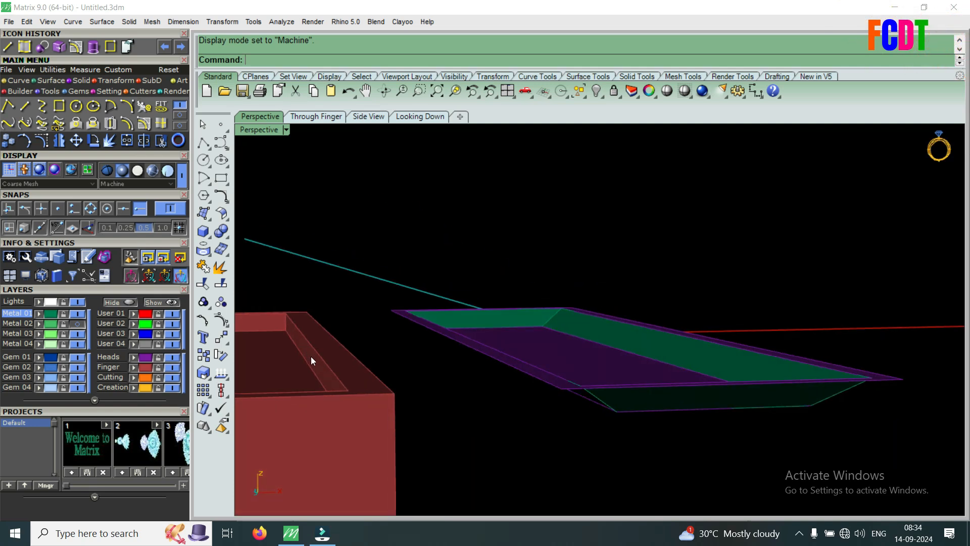
right_drag(311, 349, 305, 342)
scroll(370, 359, up, 3)
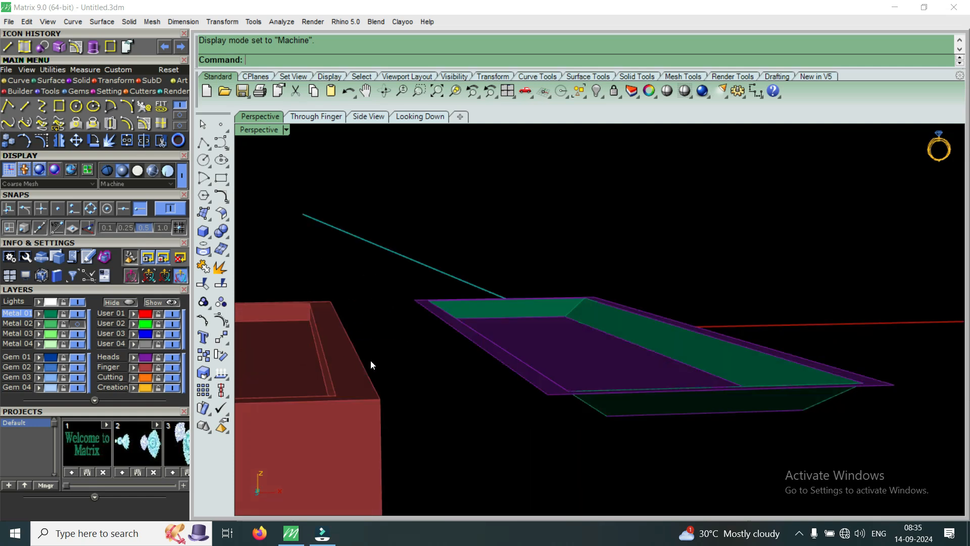
scroll(338, 350, down, 2)
right_drag(468, 343, 541, 382)
scroll(559, 337, up, 2)
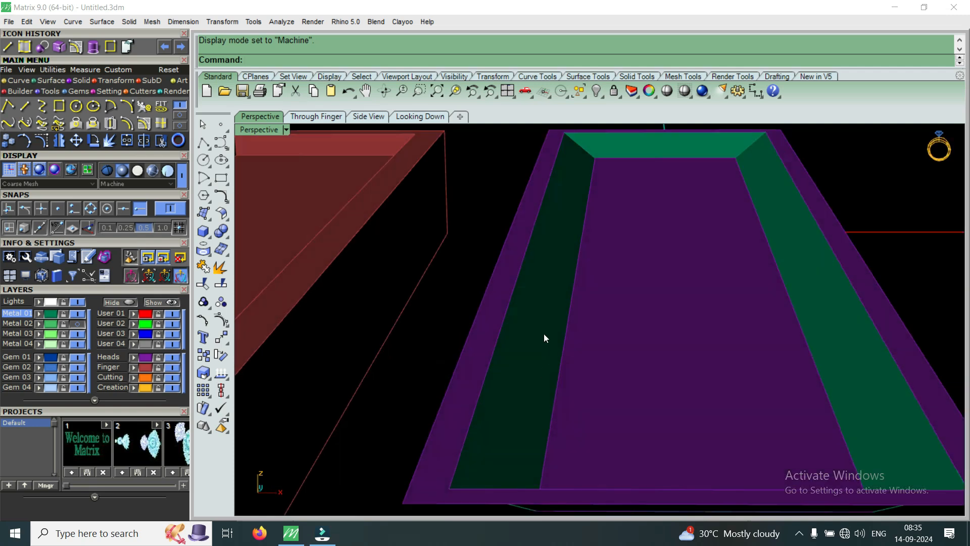
- Join the frame, sloped walls and inner panel into one polysurface, and turn on the Metal 02 layer
scroll(544, 334, down, 3)
click(618, 346)
right_drag(591, 331, 590, 380)
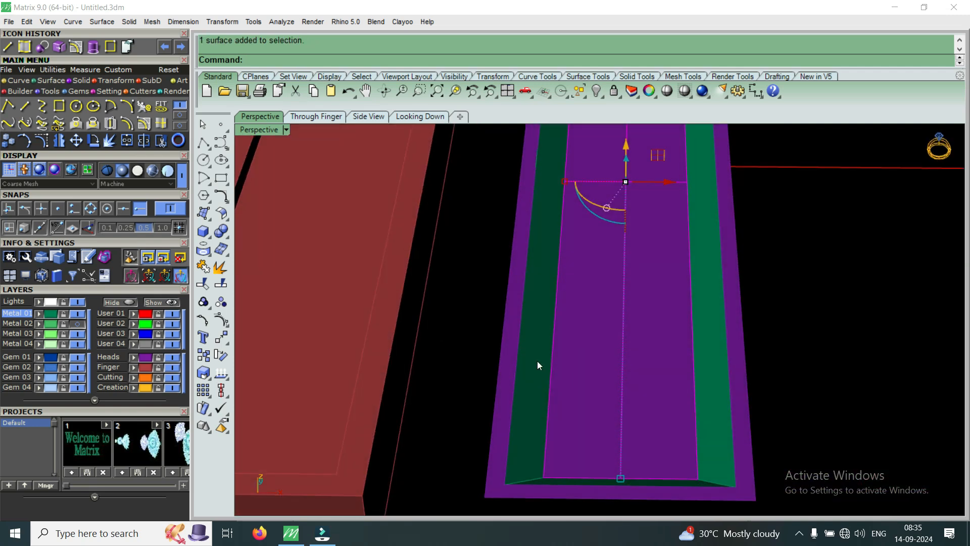
scroll(538, 329, down, 3)
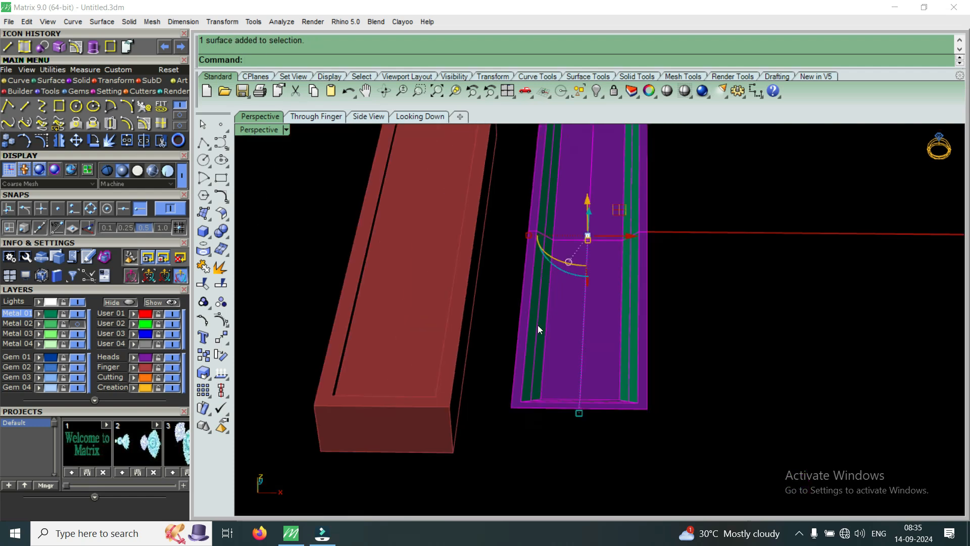
click(127, 142)
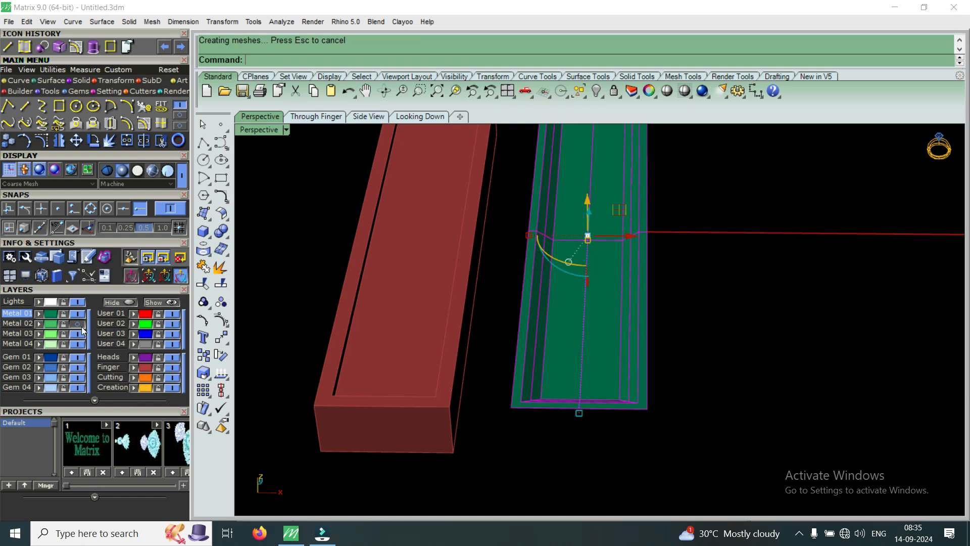
right_drag(662, 404, 647, 313)
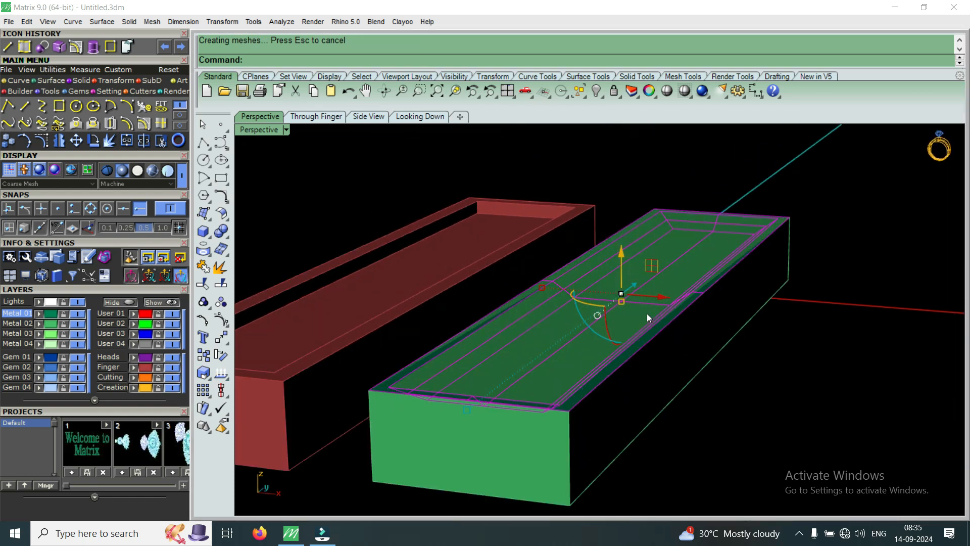
- Raise the joined polysurface slightly so its frame sits just above the green bar's top face
scroll(647, 313, up, 6)
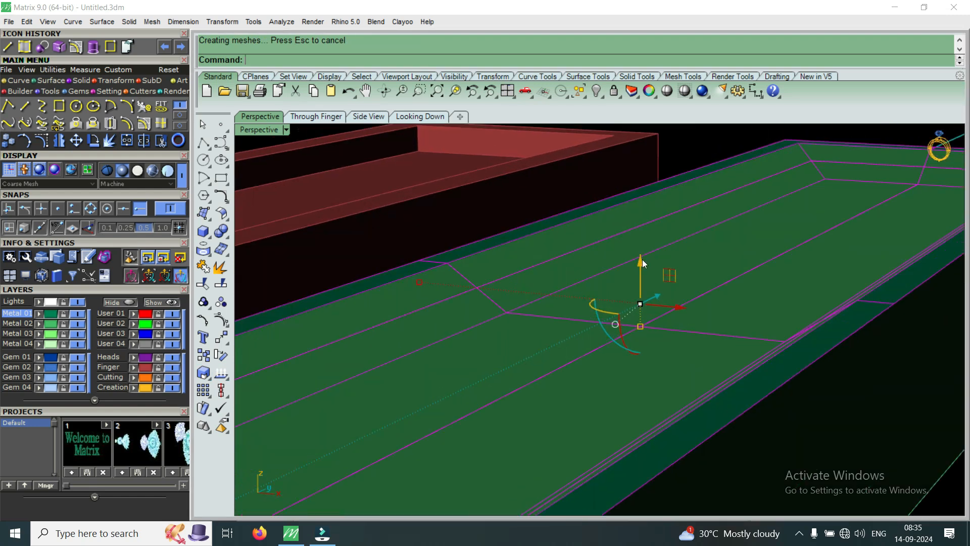
drag(643, 261, 641, 256)
right_drag(641, 256, 609, 258)
scroll(606, 263, down, 3)
scroll(466, 328, up, 5)
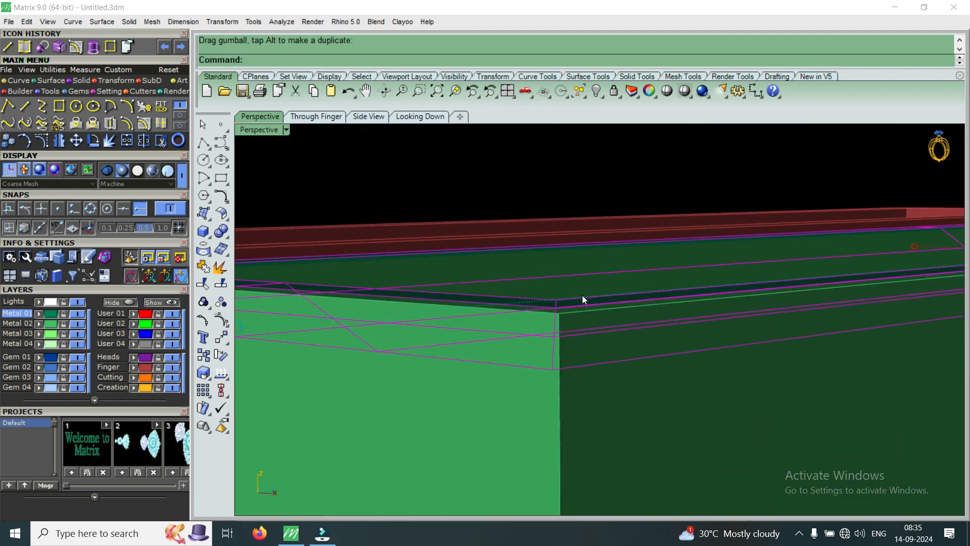
scroll(582, 295, up, 3)
scroll(506, 320, down, 9)
scroll(668, 307, up, 6)
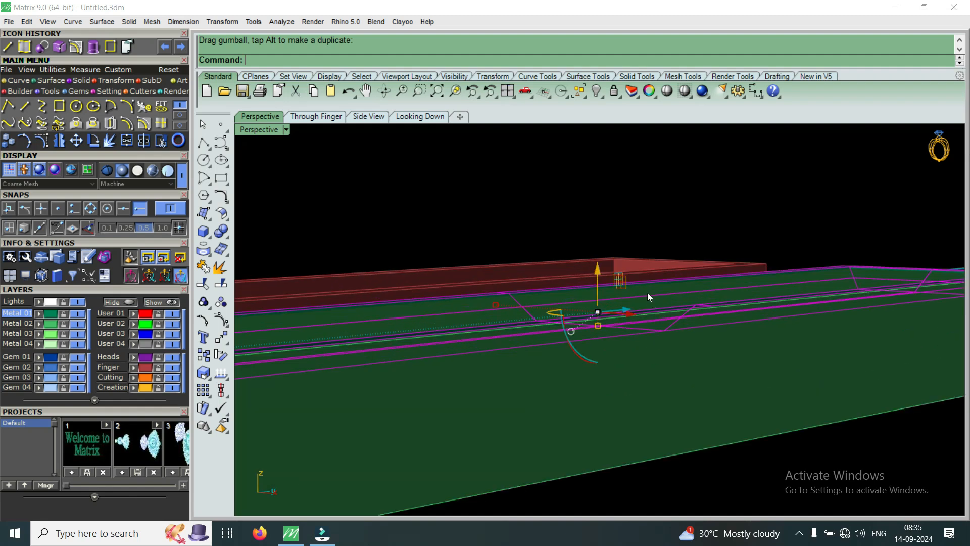
- Fine-tune the joined polysurface's height by lowering it slightly toward the green bar's top, and clear the selection
scroll(613, 317, up, 5)
drag(548, 277, 540, 281)
scroll(540, 281, down, 1)
right_drag(540, 284, 558, 355)
scroll(559, 355, down, 5)
scroll(559, 354, up, 2)
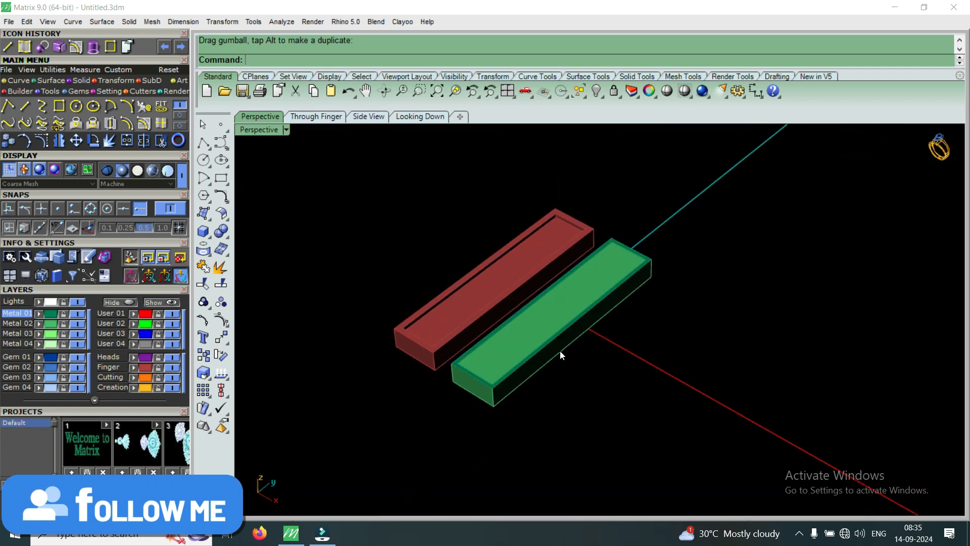
- Split the green bar with BooleanSplit, using the joined frame and panel polysurface as the cutter
scroll(508, 358, up, 4)
text(B)
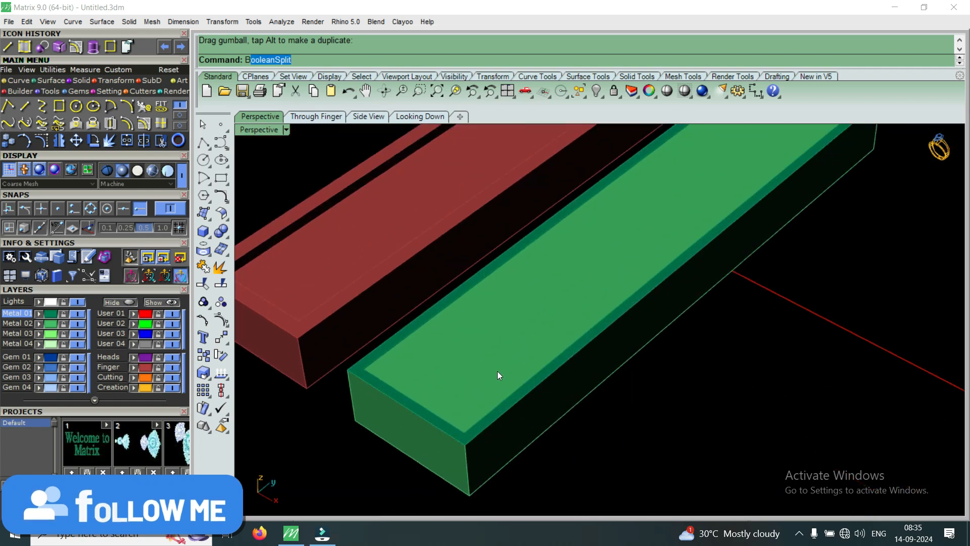
text(o)
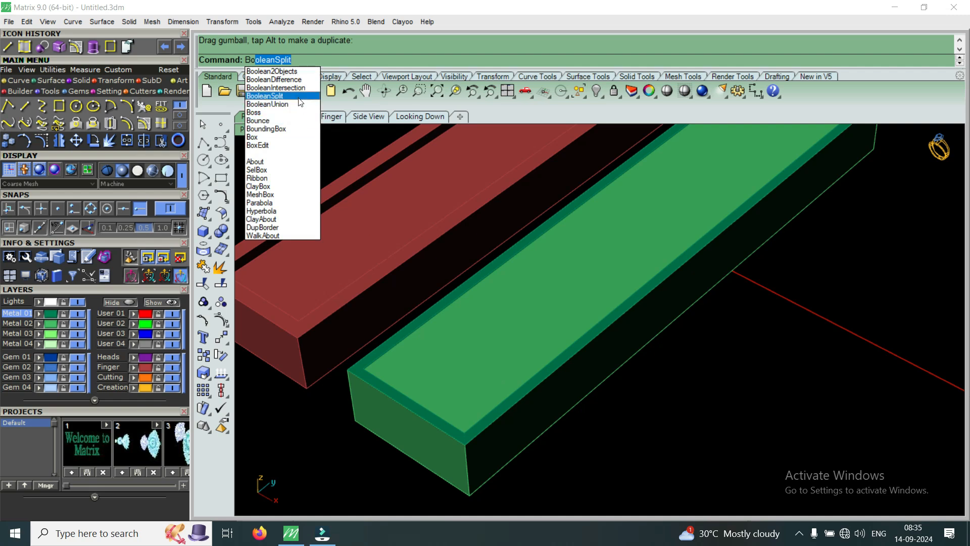
key(Return)
click(456, 464)
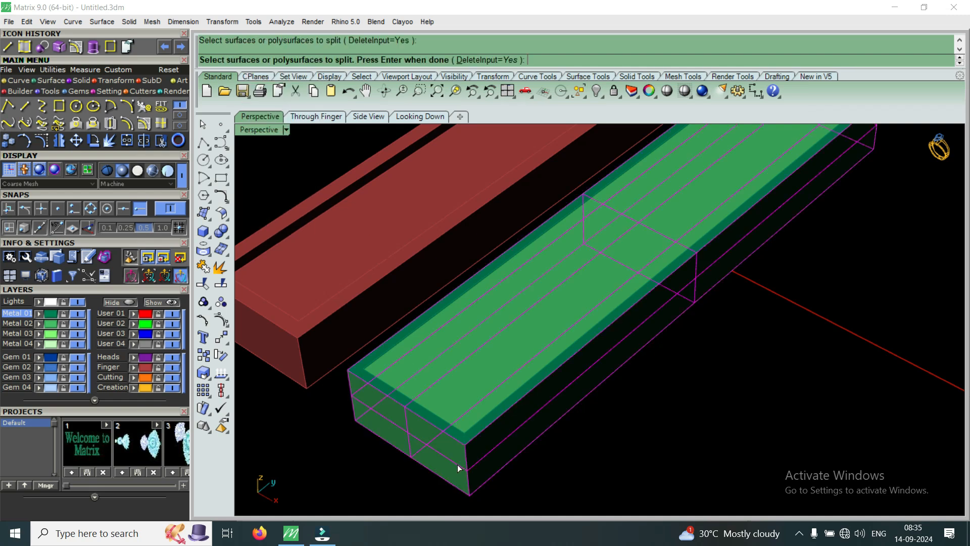
key(Return)
scroll(459, 445, up, 3)
click(468, 425)
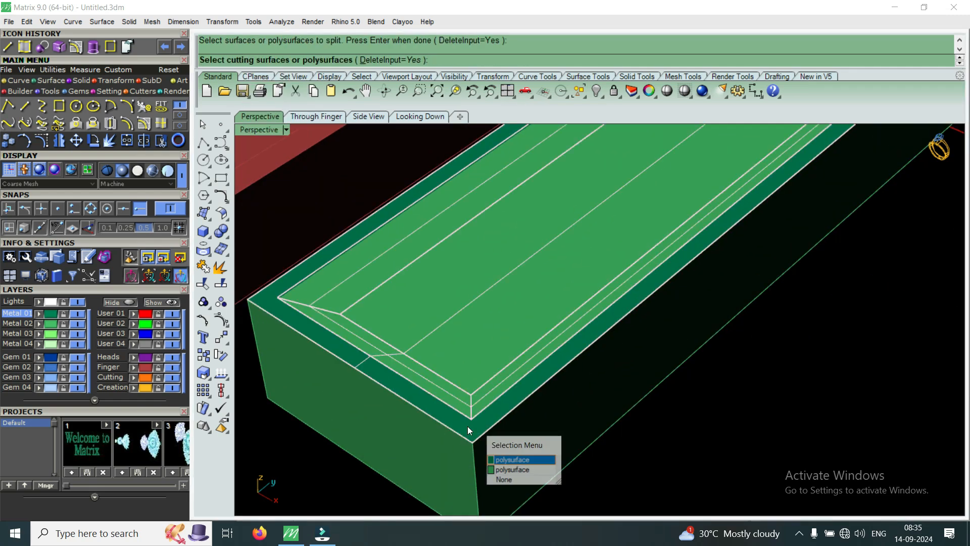
click(505, 459)
key(Return)
- Delete the inner piece split off the green bar's top and the leftover cutting polysurface
click(479, 345)
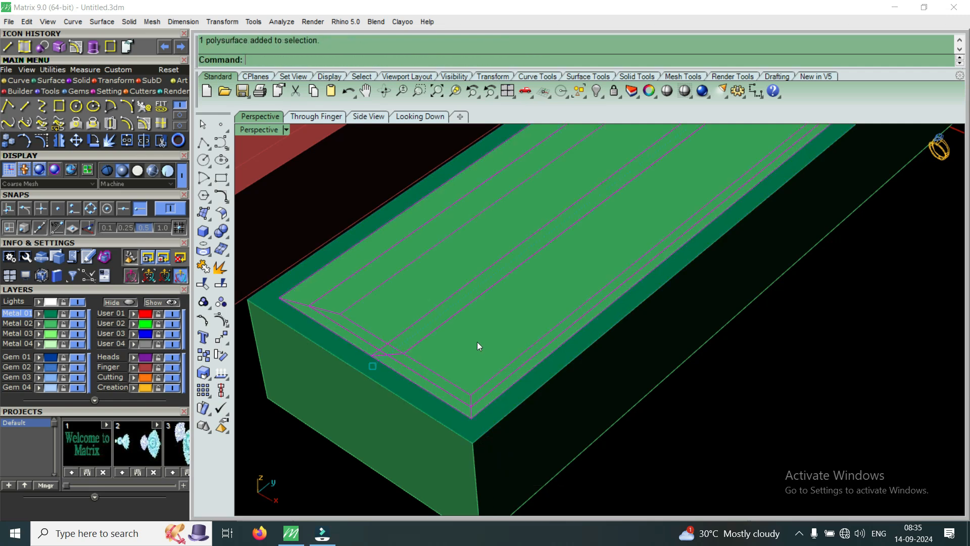
key(Delete)
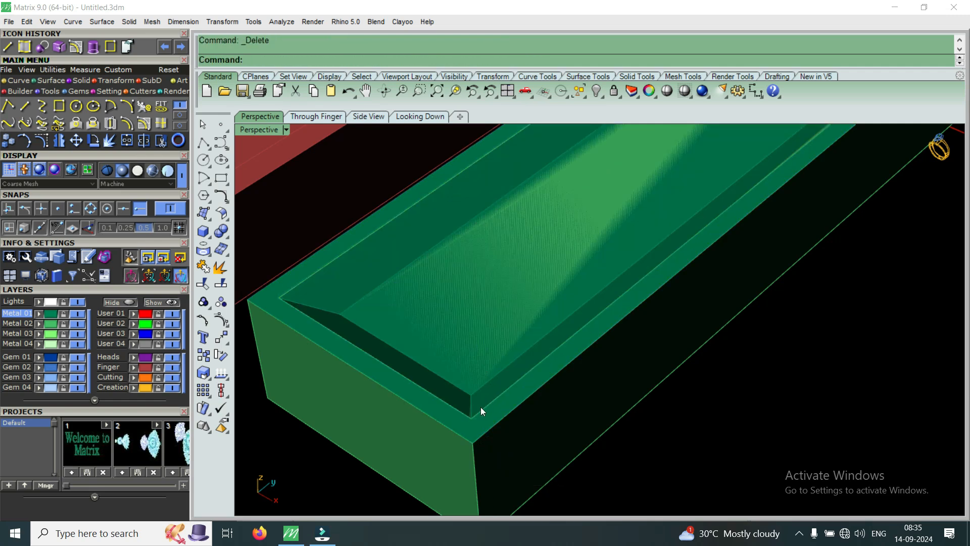
scroll(480, 407, down, 5)
click(259, 131)
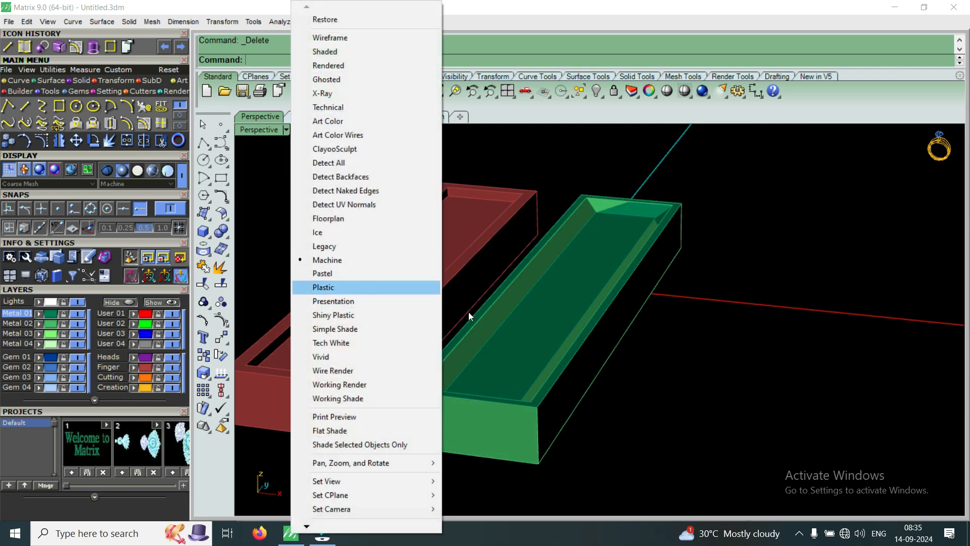
click(560, 360)
click(548, 353)
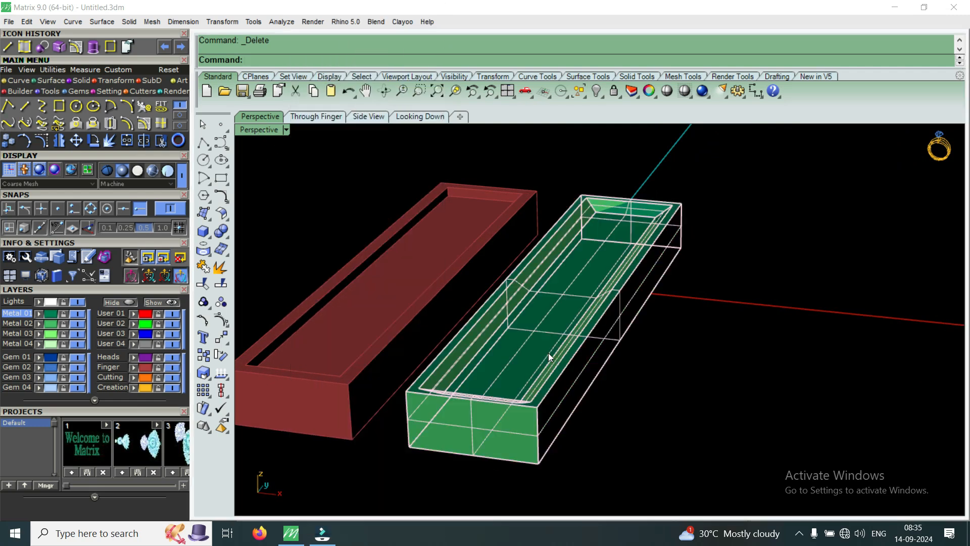
click(594, 397)
scroll(522, 394, up, 3)
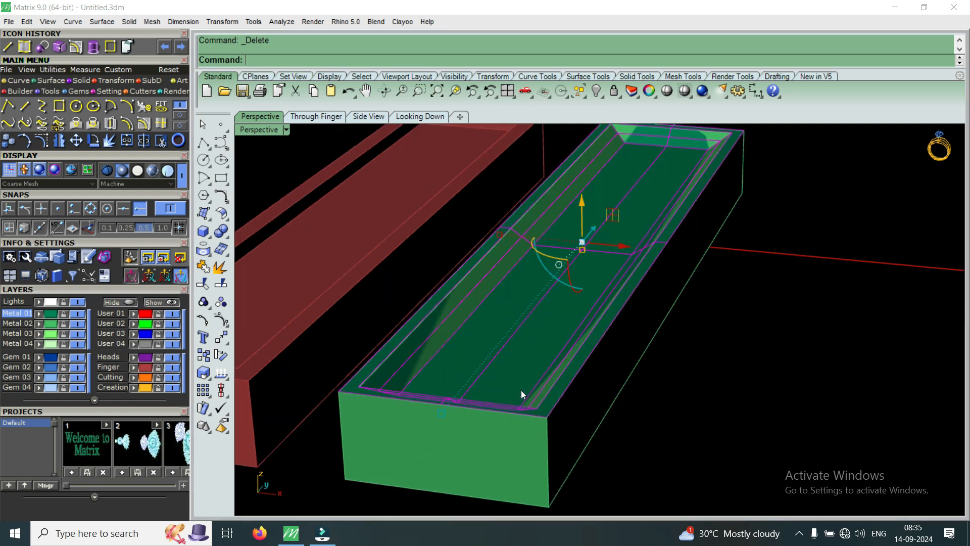
key(Delete)
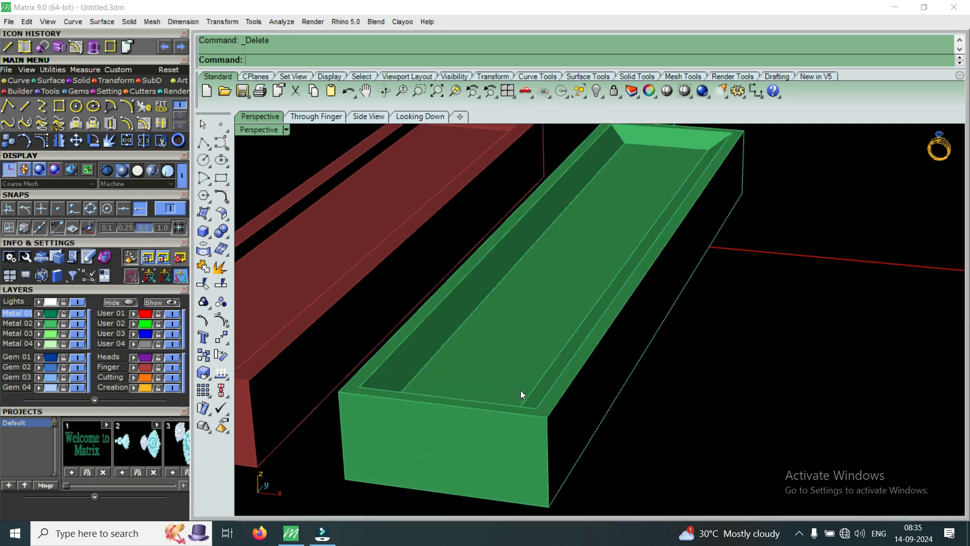
click(267, 132)
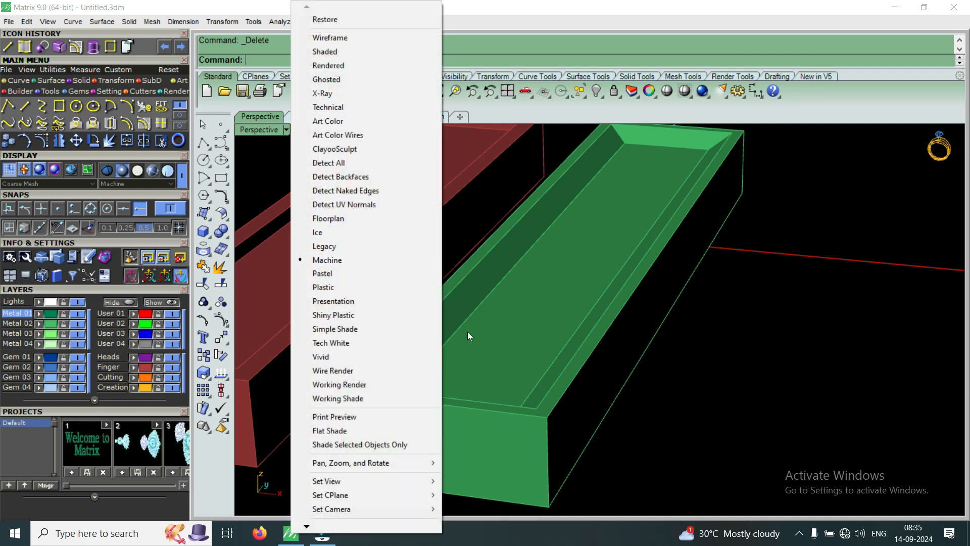
right_drag(467, 331, 654, 288)
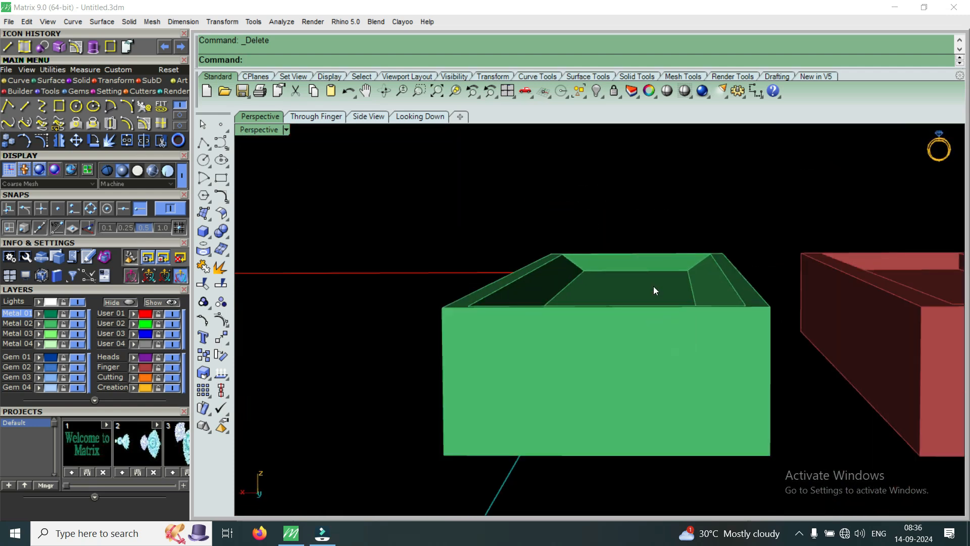
- Examine the sloped walls and floor of the green bar's recess from low and overhead angles
right_drag(628, 284, 628, 331)
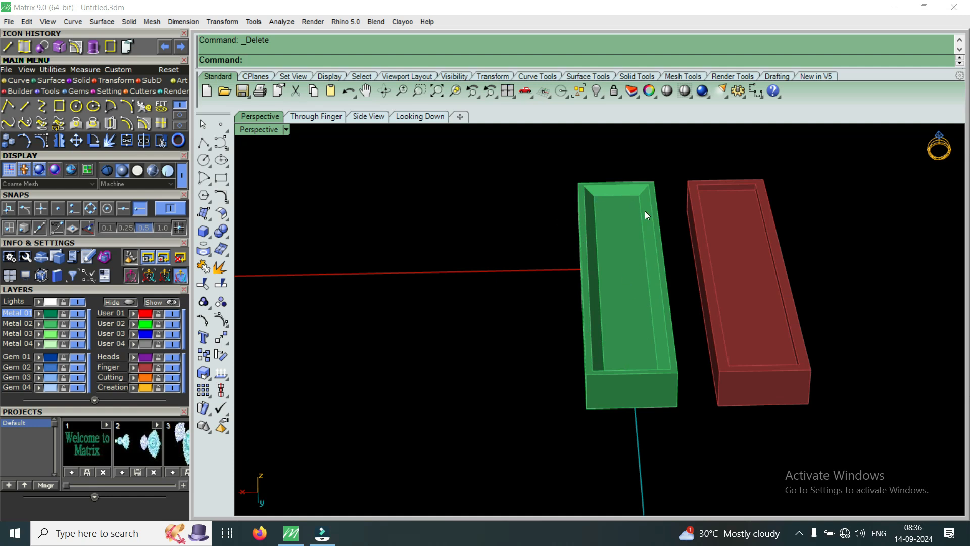
right_drag(584, 357, 646, 264)
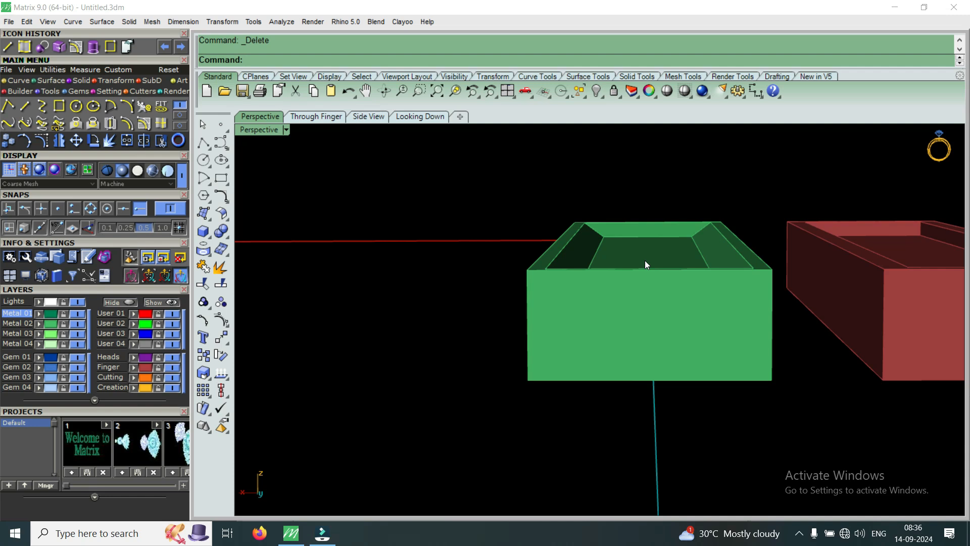
right_drag(633, 253, 659, 339)
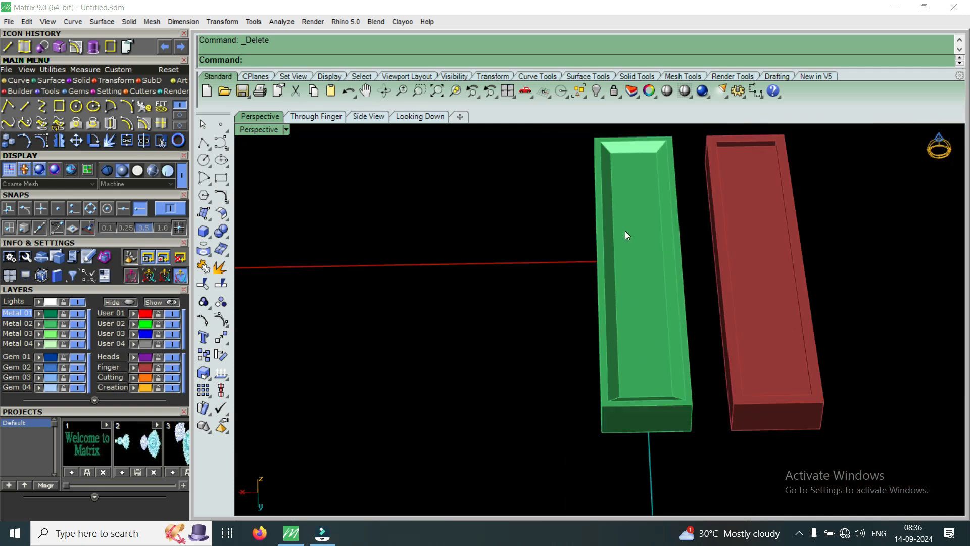
scroll(653, 348, up, 2)
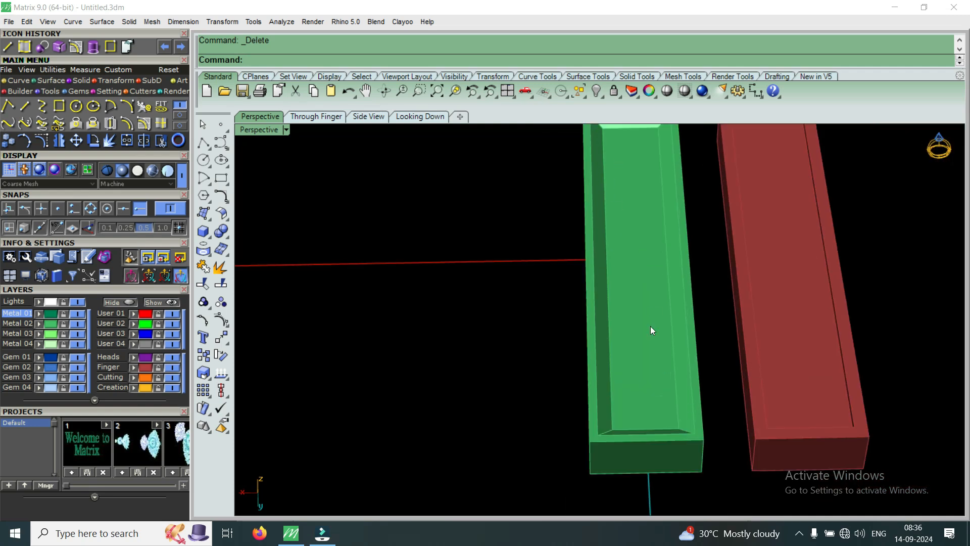
scroll(656, 312, down, 4)
scroll(665, 345, up, 4)
right_drag(676, 384, 668, 316)
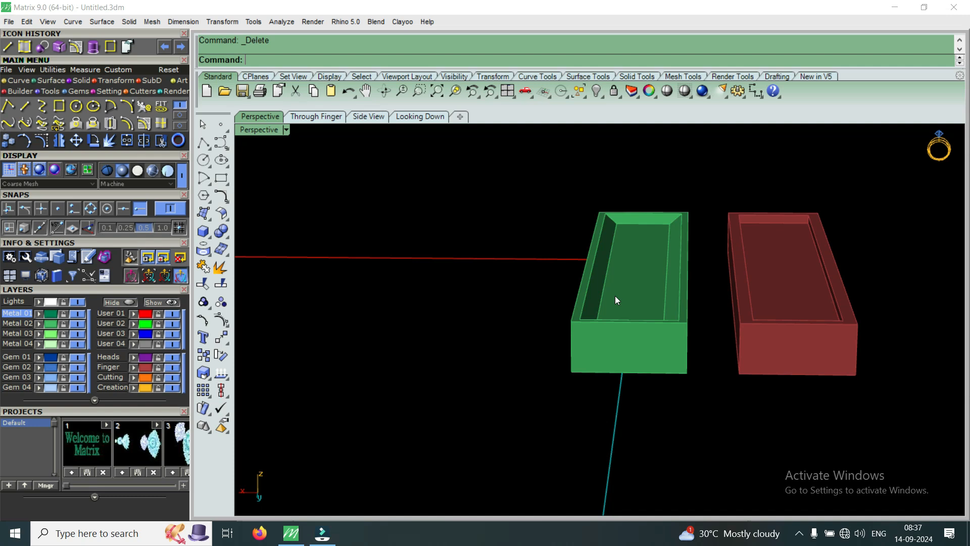
- Compare the green bar's sloped-wall recess with the red bar's straight recess from overhead, end and side angles
right_drag(632, 286, 521, 448)
scroll(525, 384, down, 14)
scroll(645, 386, up, 5)
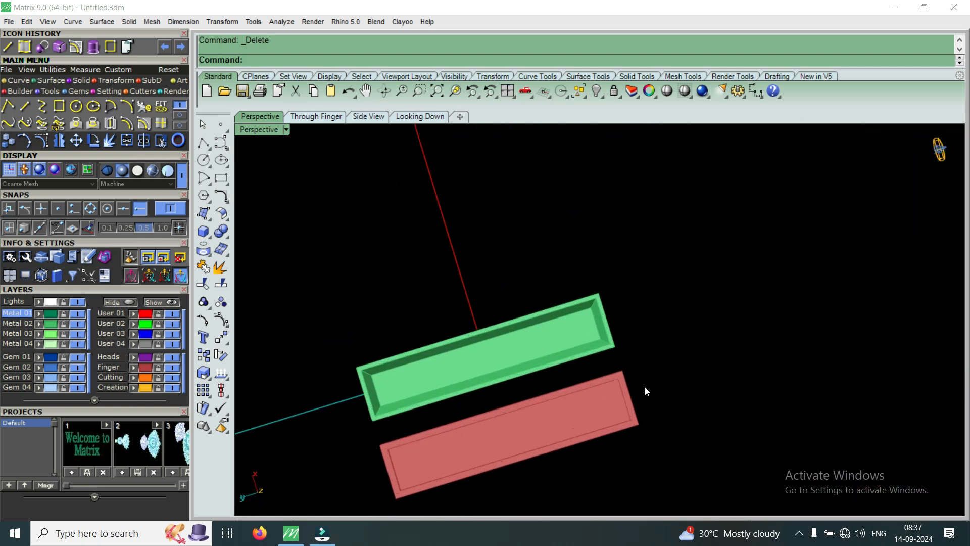
right_drag(581, 352, 517, 308)
scroll(614, 331, up, 9)
right_drag(627, 341, 563, 259)
scroll(565, 259, up, 4)
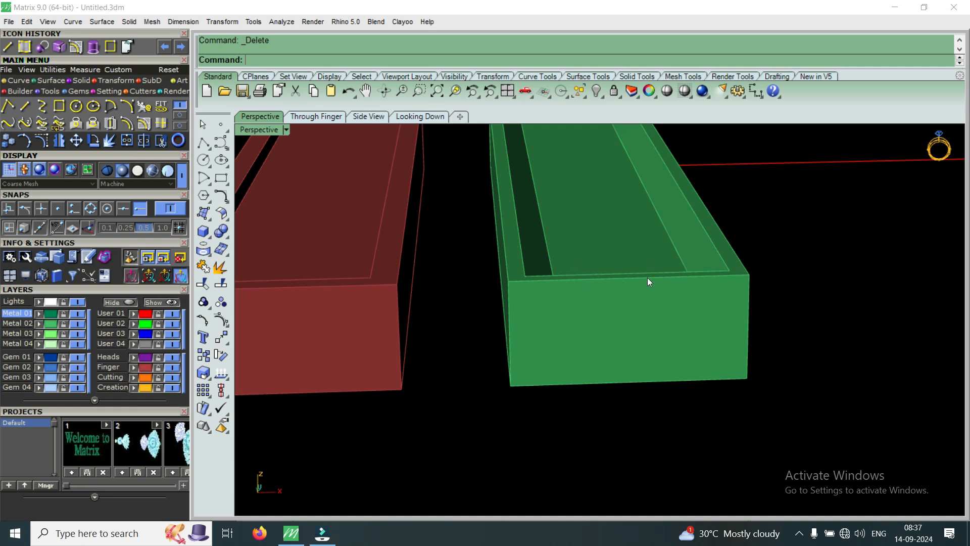
scroll(688, 334, down, 6)
right_drag(688, 335, 620, 344)
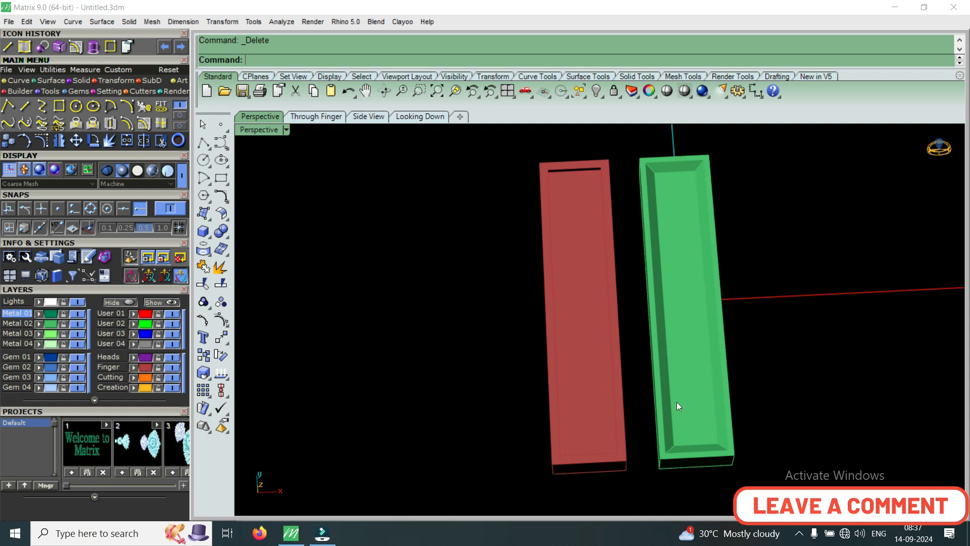
right_drag(676, 401, 682, 313)
scroll(620, 354, up, 6)
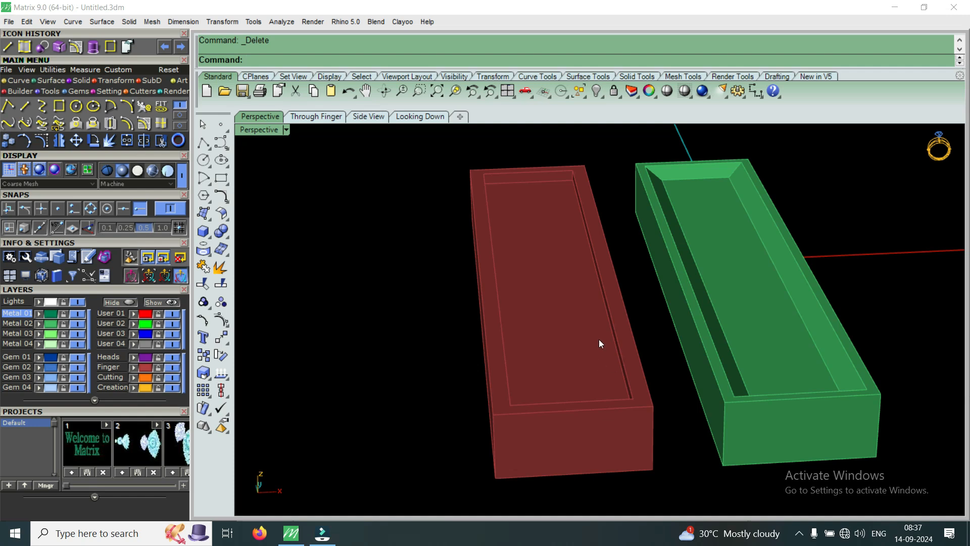
mouse_move(571, 318)
right_down()
mouse_move(593, 331)
mouse_move(589, 443)
right_up()
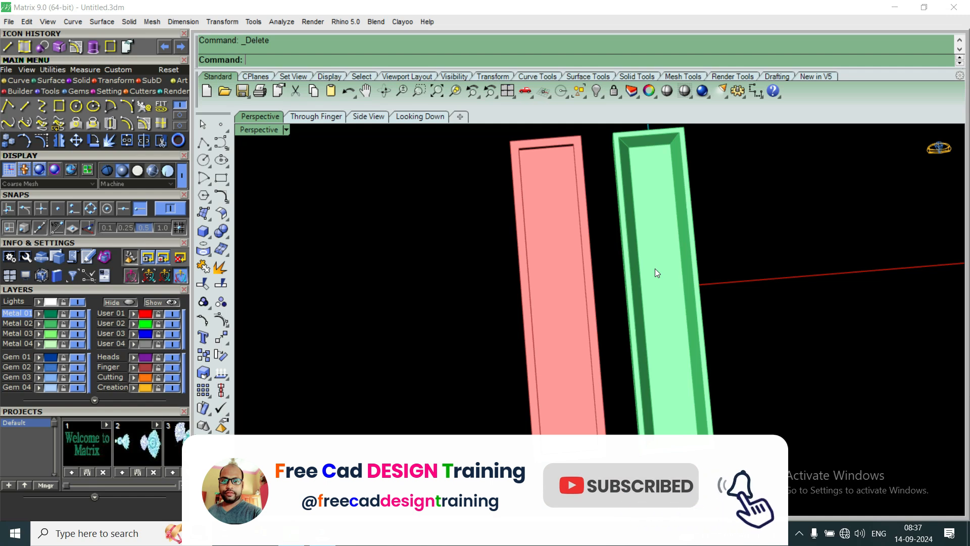
mouse_move(719, 378)
right_down()
mouse_move(669, 329)
mouse_move(668, 305)
right_up()
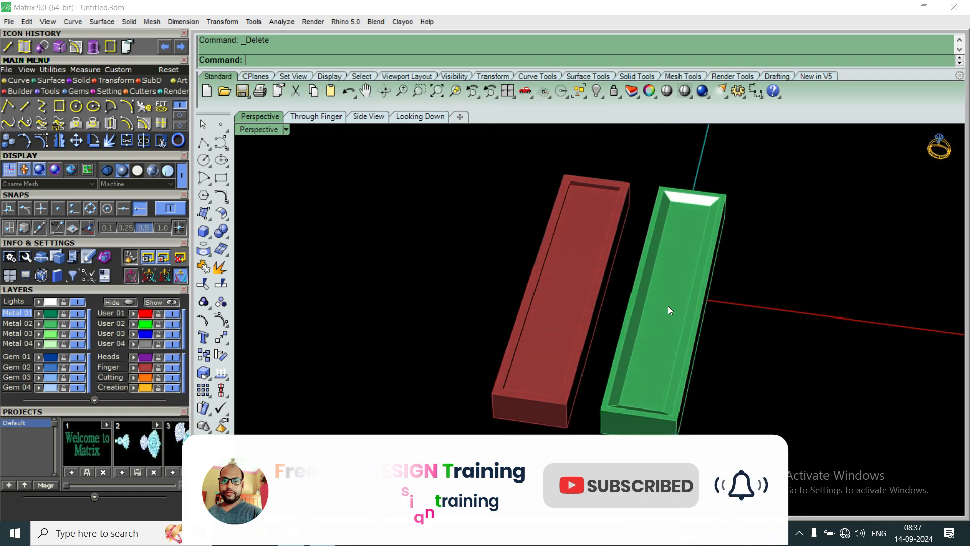
right_drag(702, 357, 591, 370)
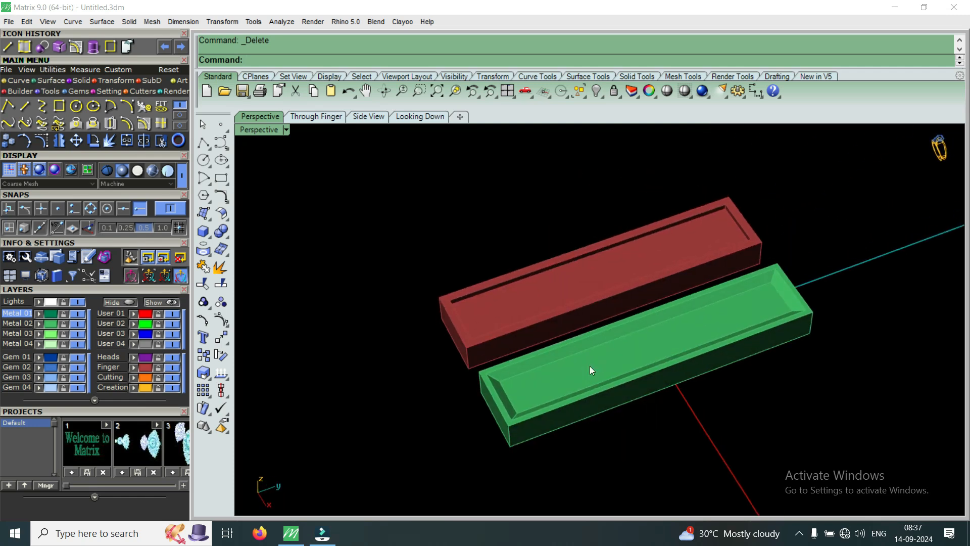
right_drag(643, 320, 636, 381)
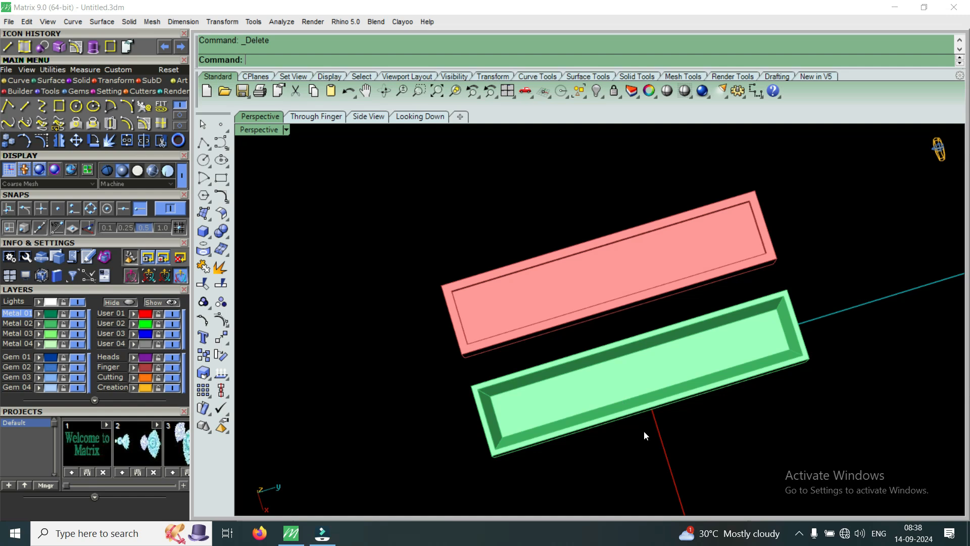
right_drag(641, 422, 626, 328)
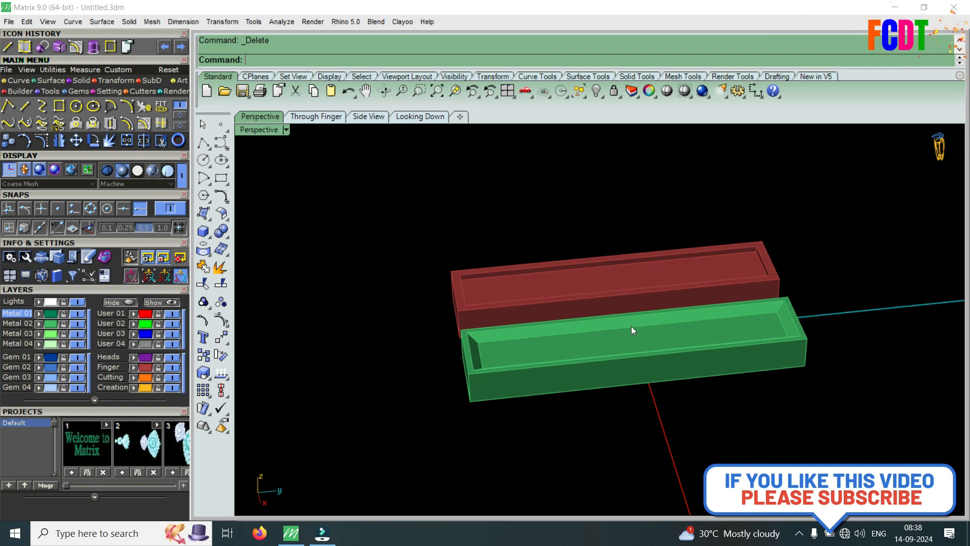
right_drag(632, 325, 620, 418)
scroll(614, 361, down, 8)
scroll(614, 382, up, 8)
right_drag(594, 388, 649, 346)
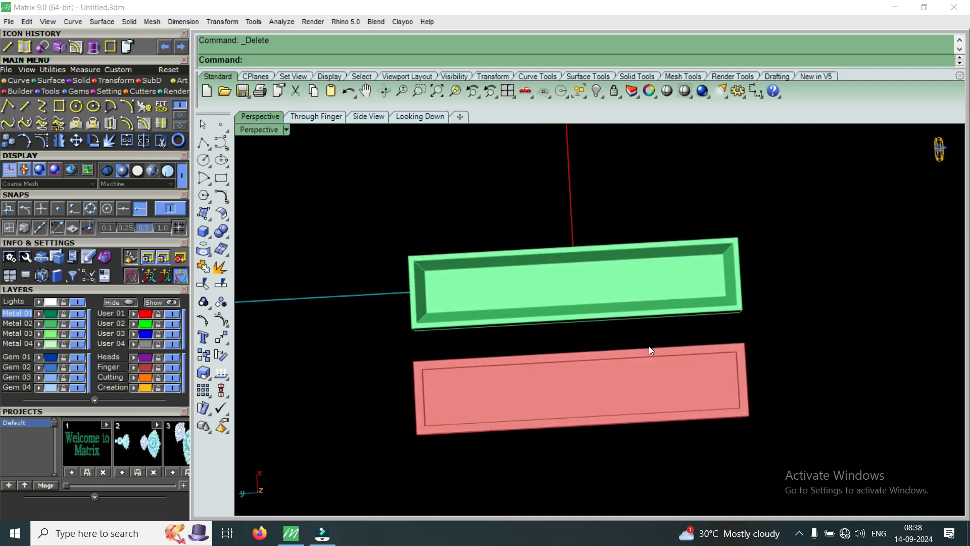